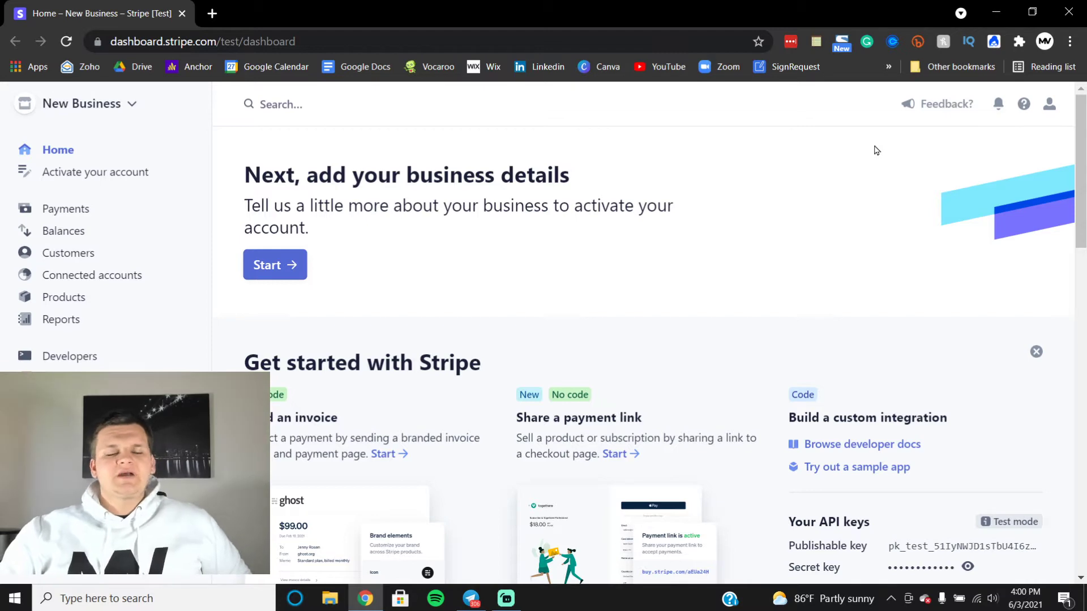
# Step: Dismiss the stray context menu and open the account Settings page
pyautogui.rightClick(2, 493)
pyautogui.click(3, 494)
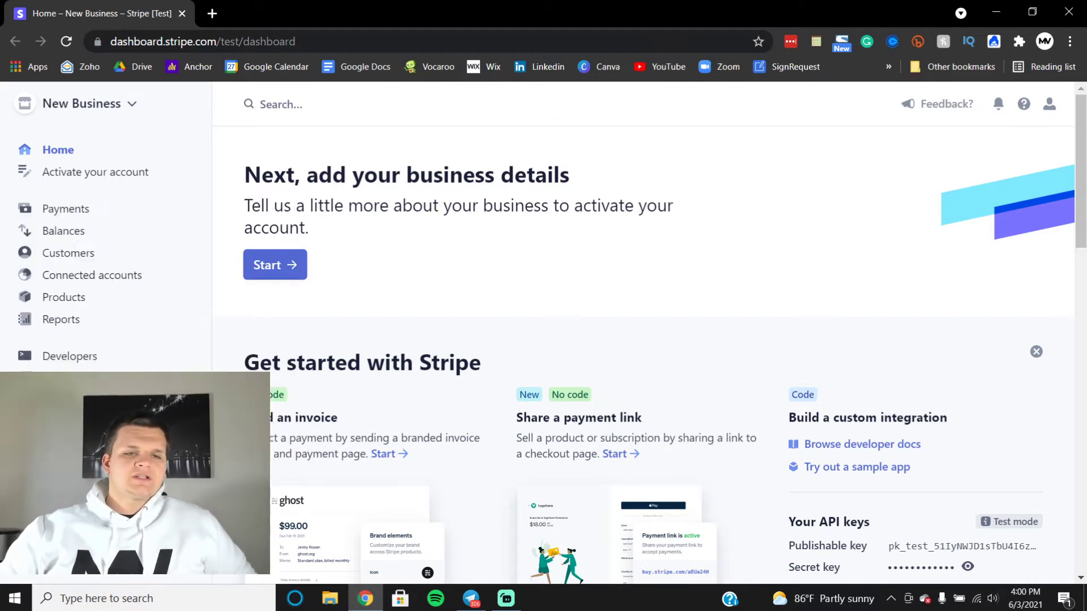
pyautogui.click(61, 415)
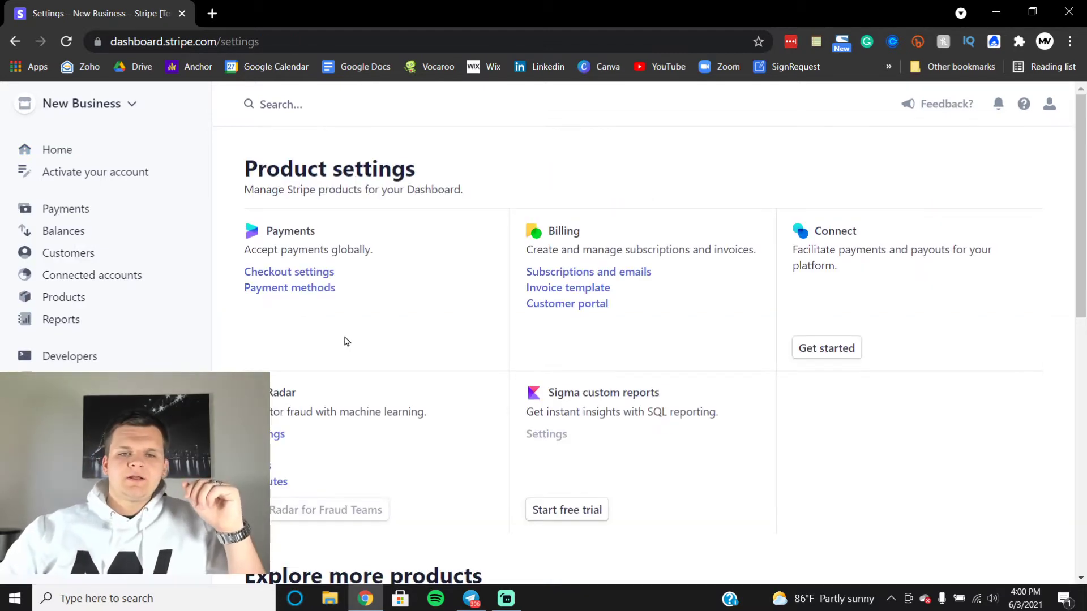
pyautogui.scroll(-4, 348, 341)
pyautogui.scroll(-5, 348, 341)
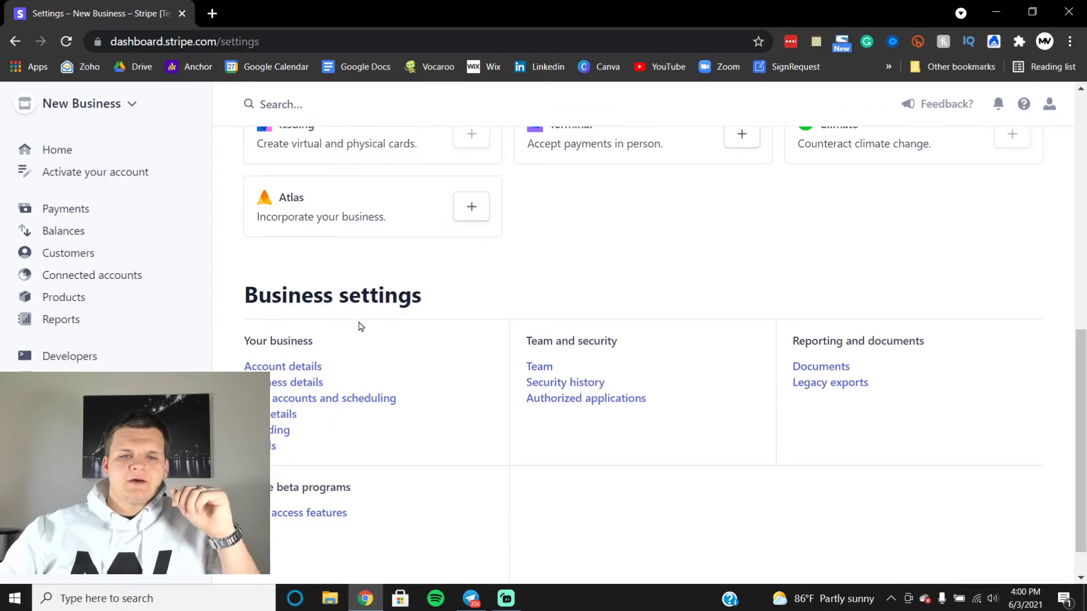
# Step: Open Business details, review the account activation form, and leave it unfilled
pyautogui.click(296, 385)
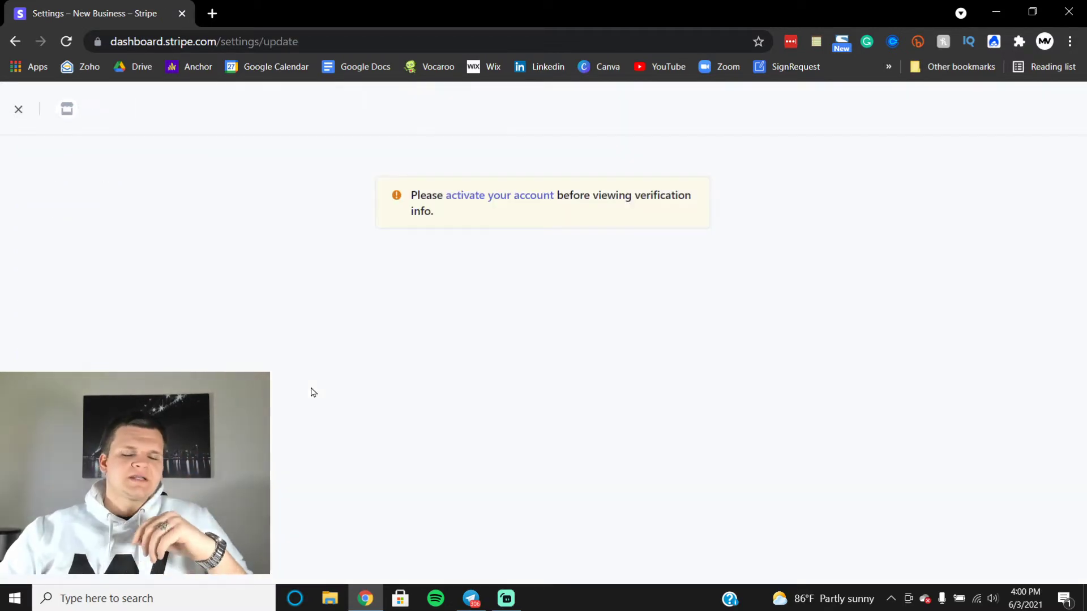
pyautogui.click(498, 201)
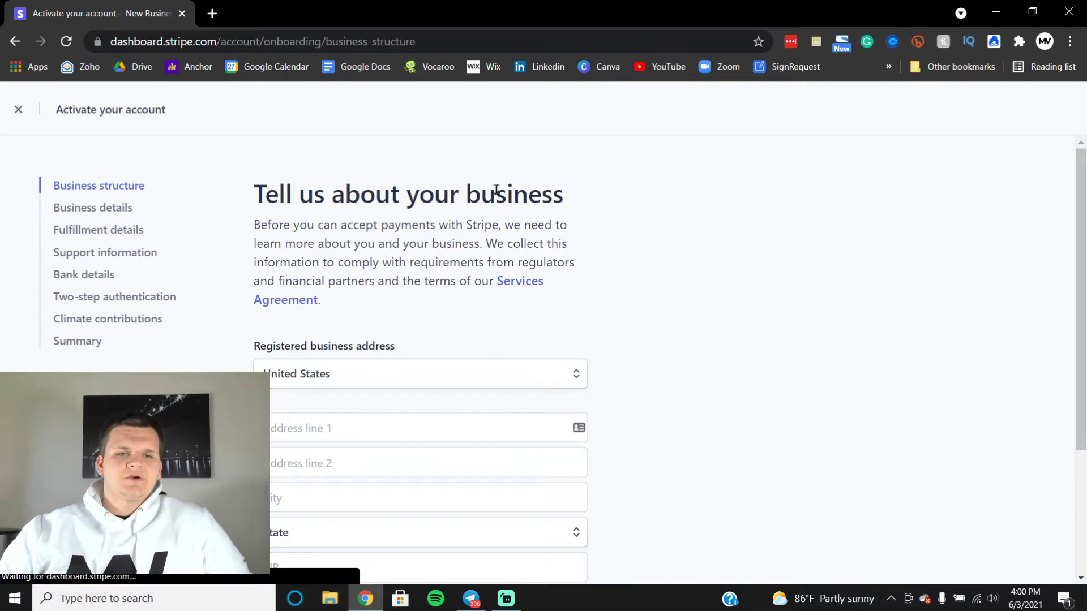
pyautogui.scroll(-3, 450, 264)
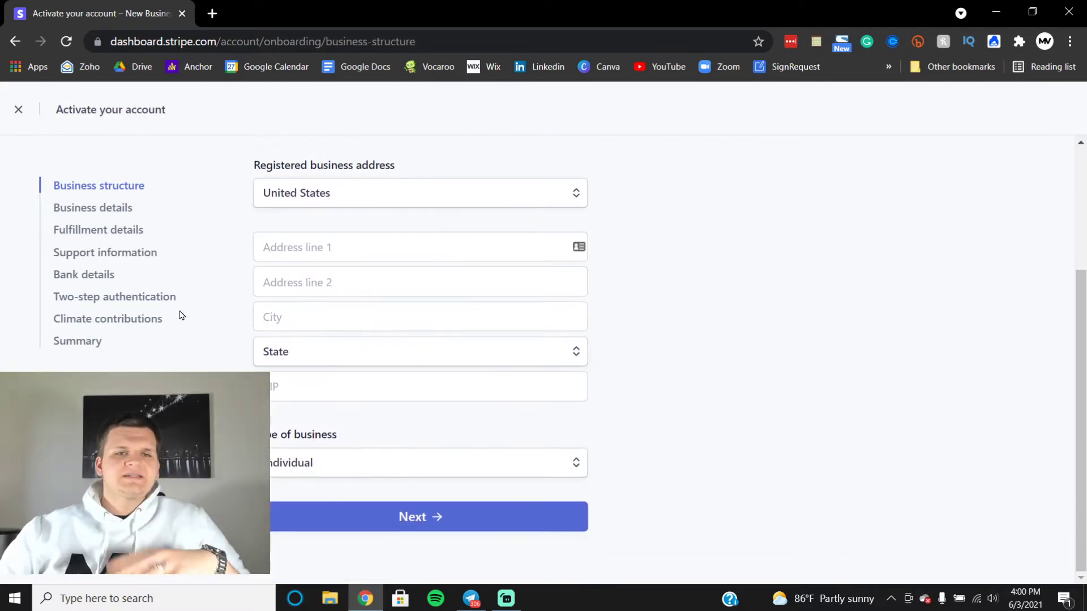
pyautogui.moveTo(386, 293)
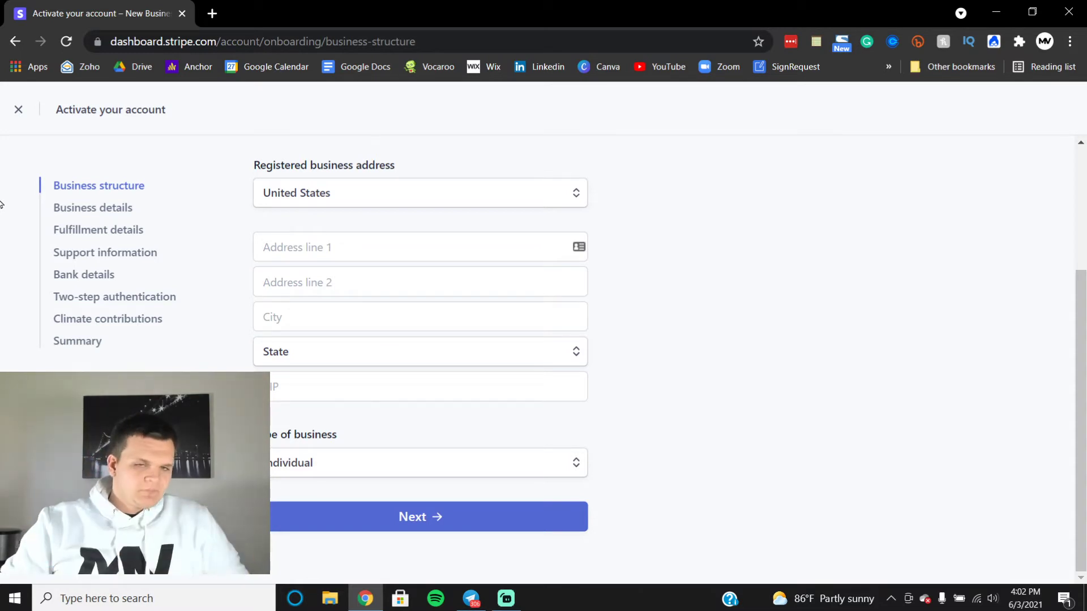
pyautogui.click(23, 105)
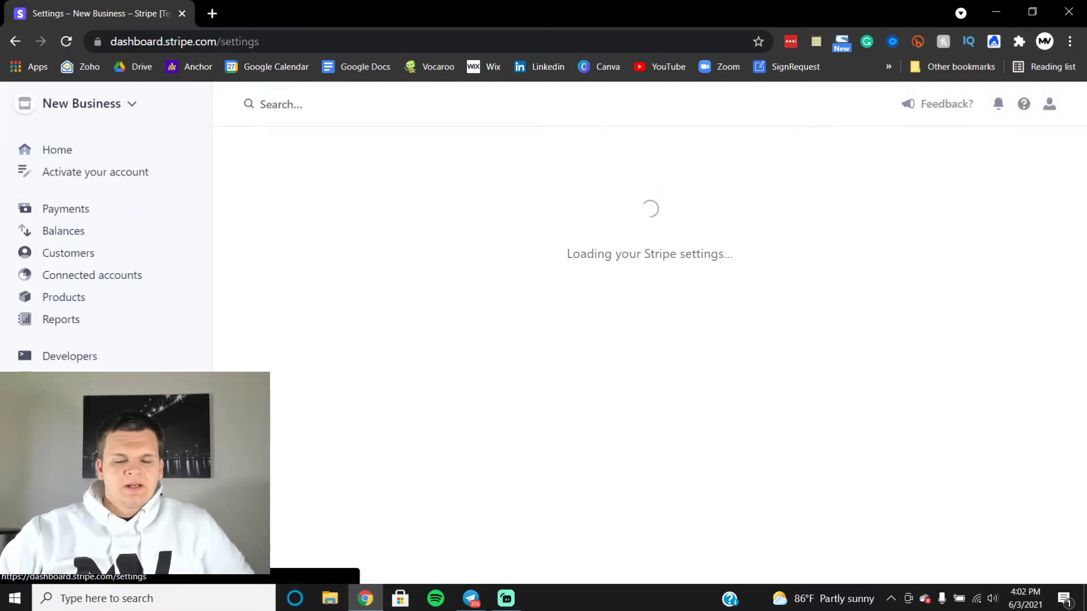
pyautogui.scroll(-10, 368, 327)
# Step: In Branding, upload MVWhite from Downloads > Mashman Ventures > Logos as the brand icon
pyautogui.click(282, 389)
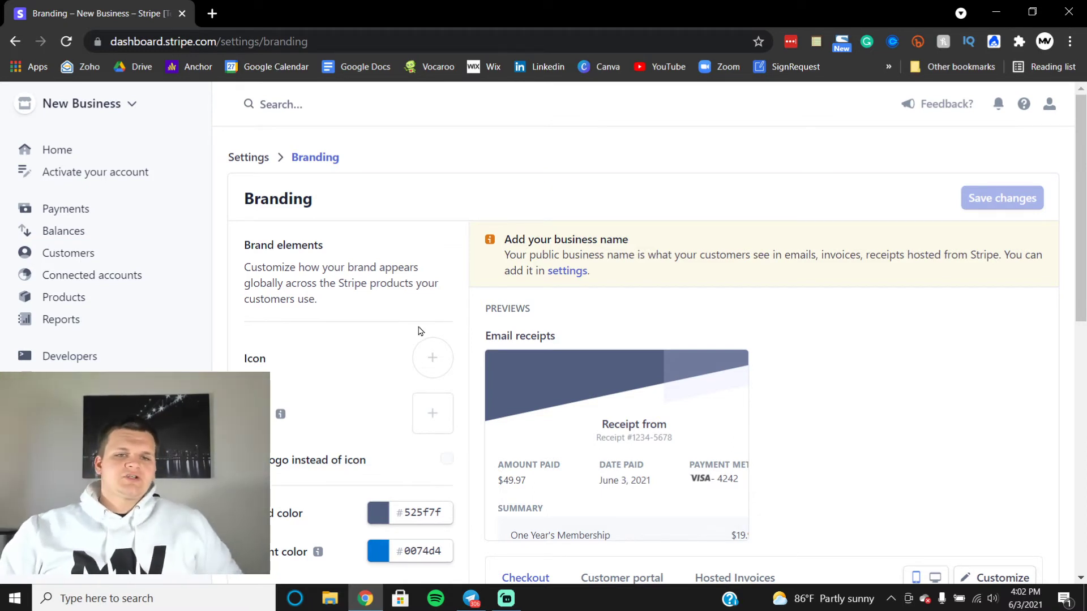
pyautogui.scroll(-2, 403, 373)
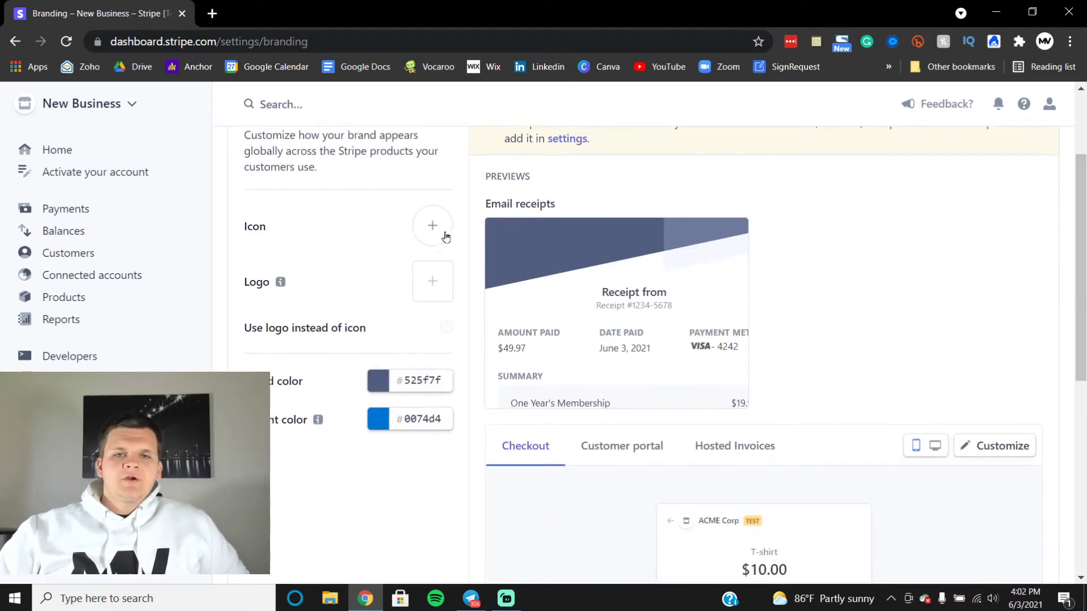
pyautogui.moveTo(492, 247)
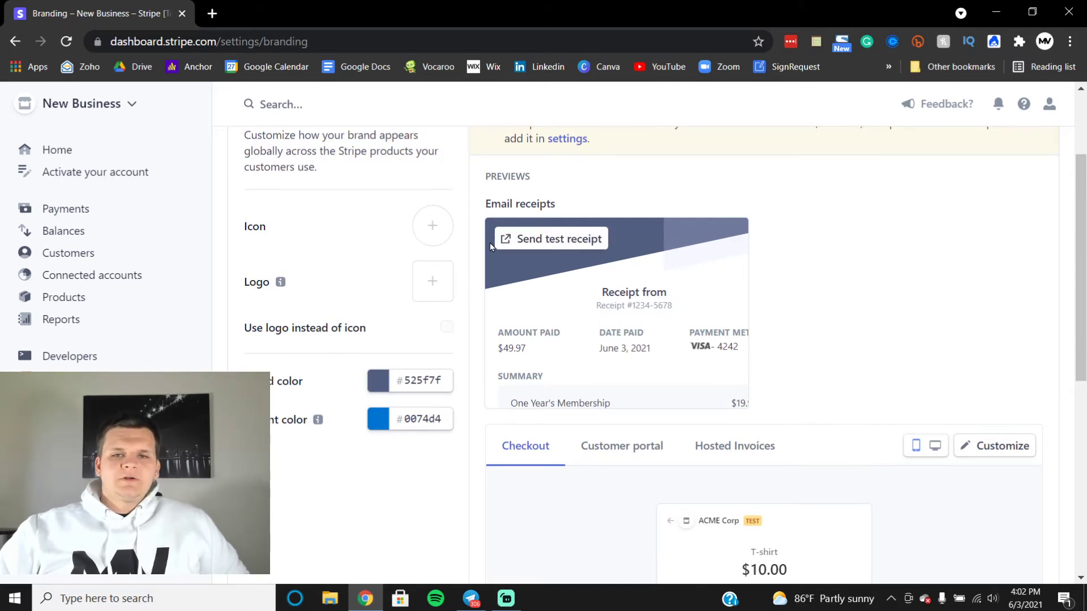
pyautogui.click(433, 226)
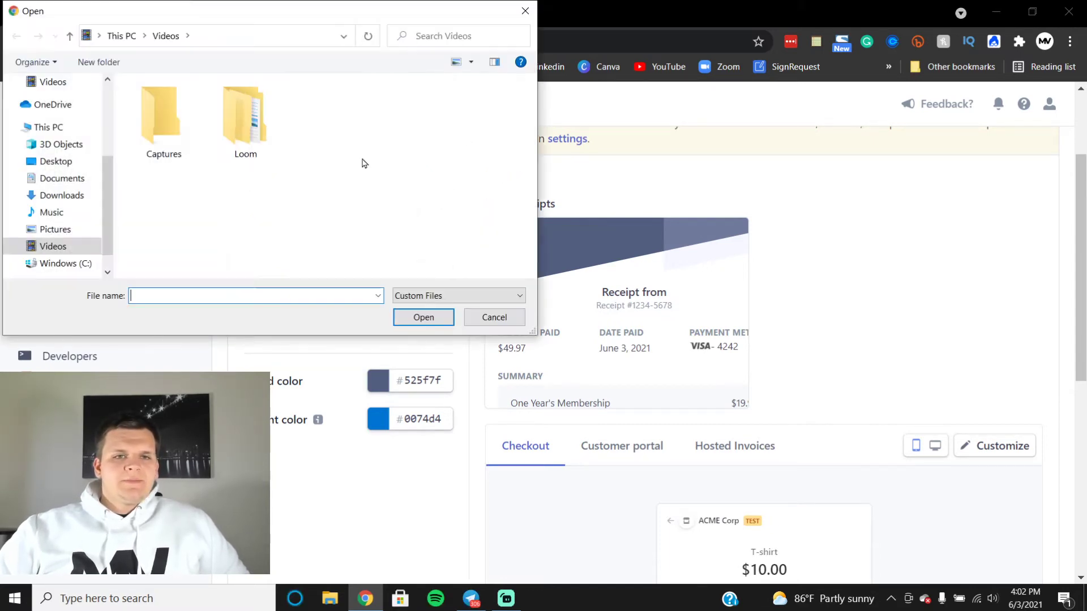
pyautogui.click(59, 195)
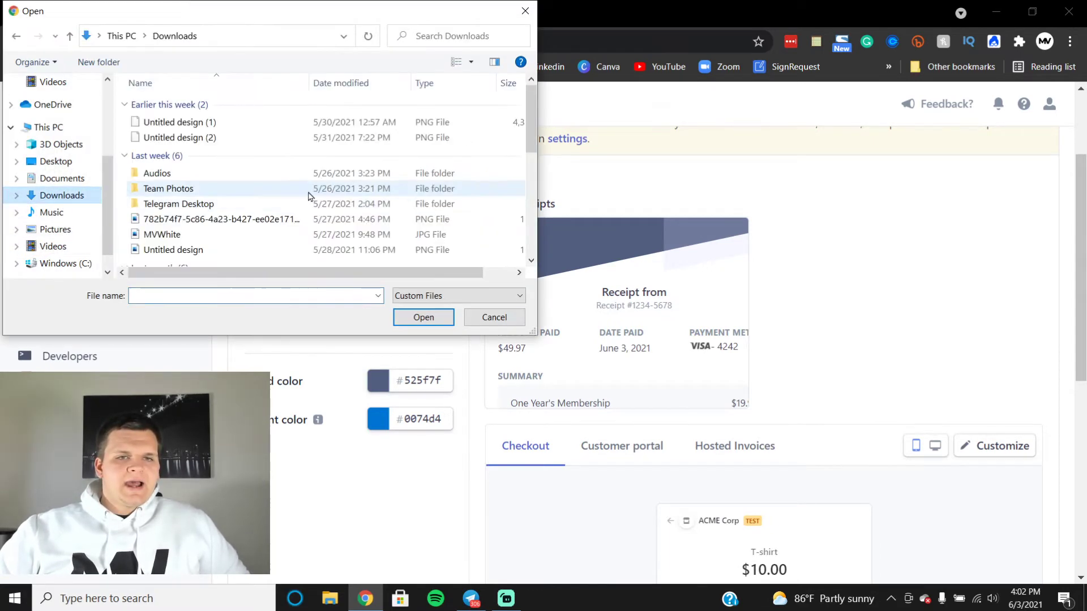
pyautogui.scroll(-3, 319, 196)
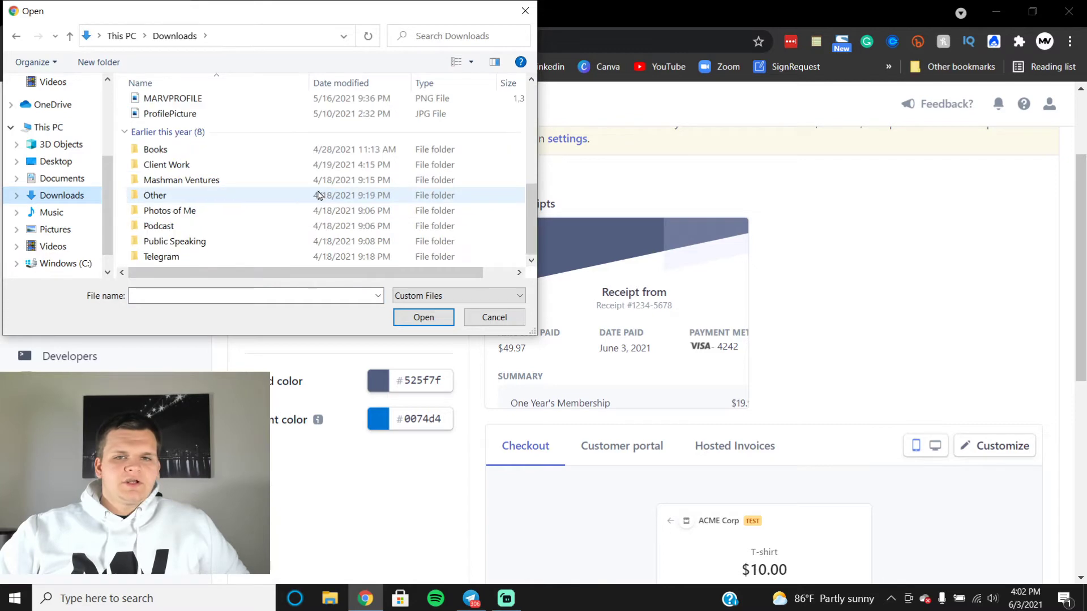
pyautogui.doubleClick(176, 180)
pyautogui.doubleClick(163, 122)
pyautogui.doubleClick(399, 125)
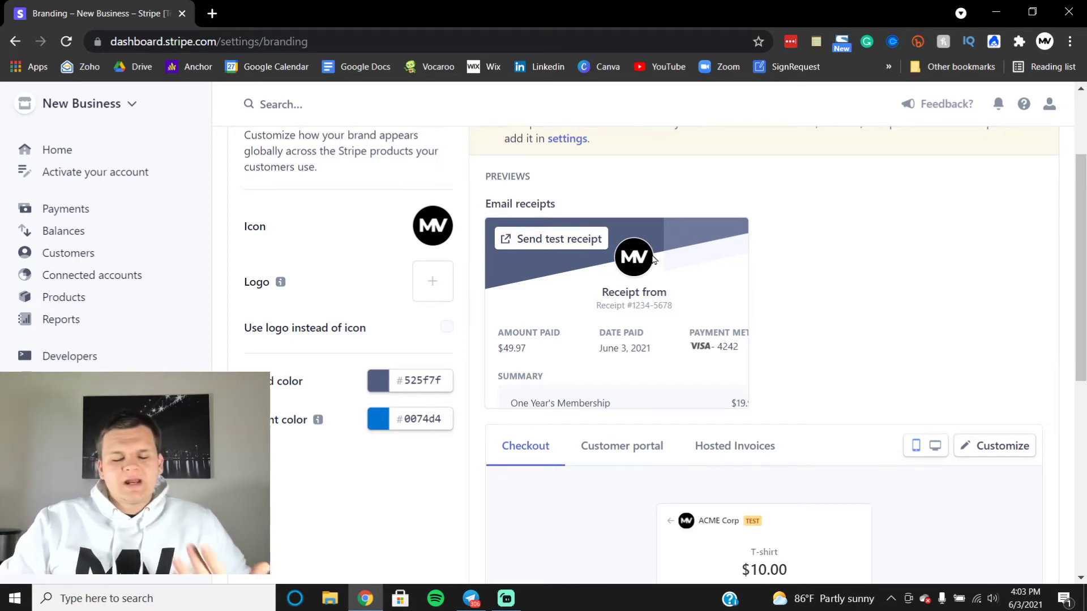
# Step: Change the brand colour to black (#000000) with the colour picker
pyautogui.click(412, 380)
pyautogui.click(381, 383)
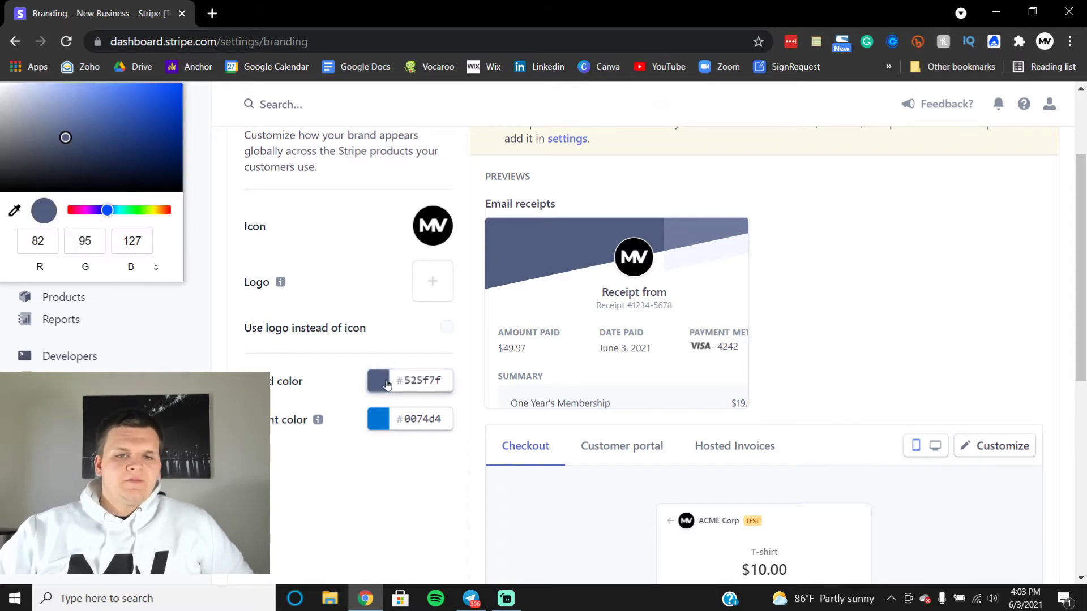
pyautogui.moveTo(67, 137); pyautogui.dragTo(1, 292)
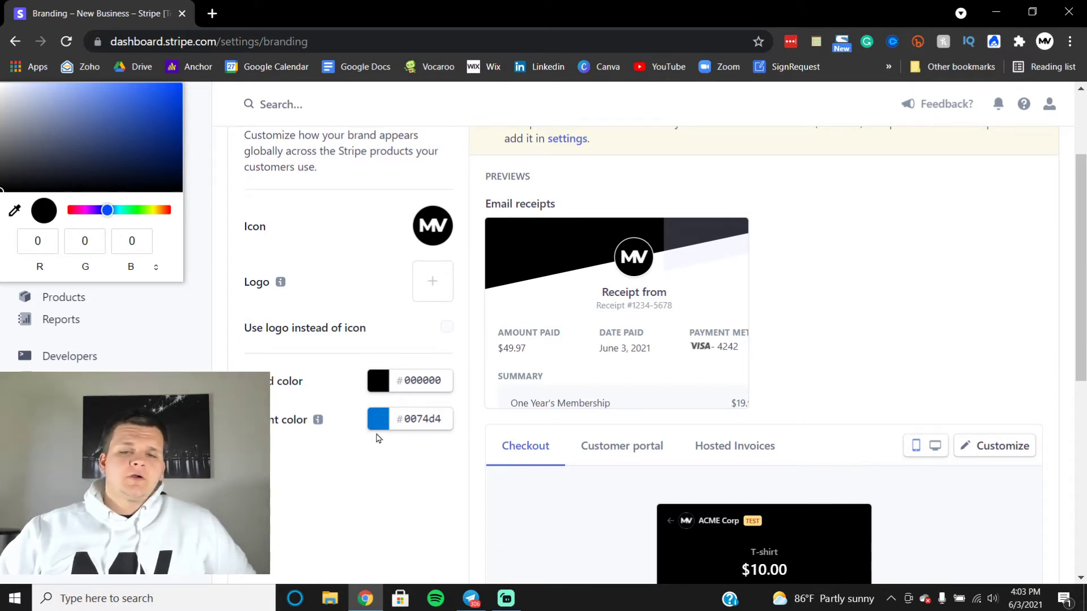
pyautogui.moveTo(774, 240)
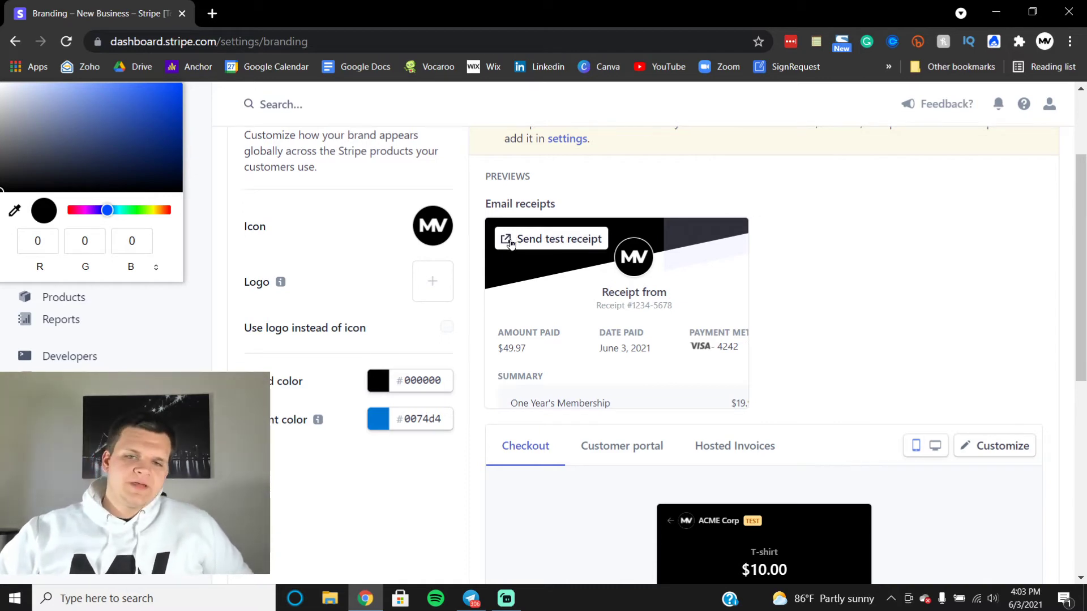
pyautogui.click(433, 482)
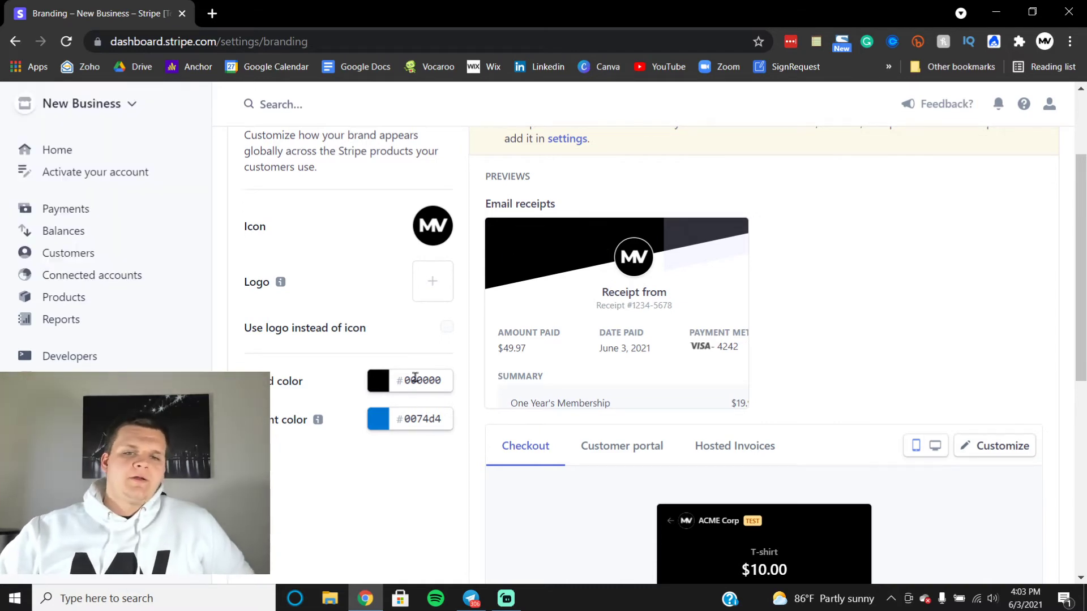
pyautogui.scroll(-3, 604, 392)
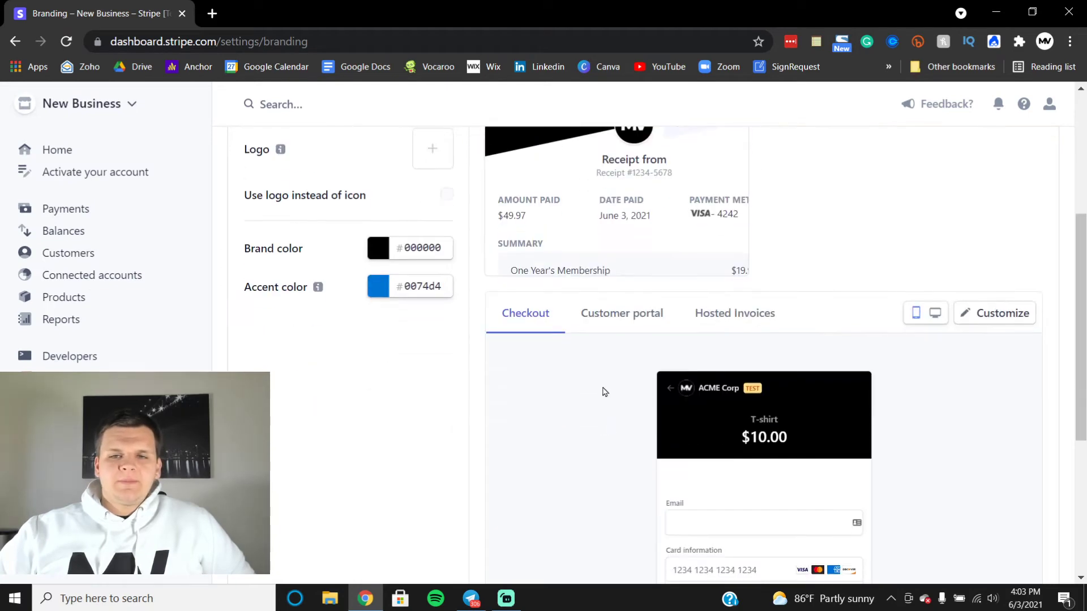
# Step: Preview the black branding on the Customer portal and Hosted Invoices tabs
pyautogui.click(646, 311)
pyautogui.scroll(-2, 747, 379)
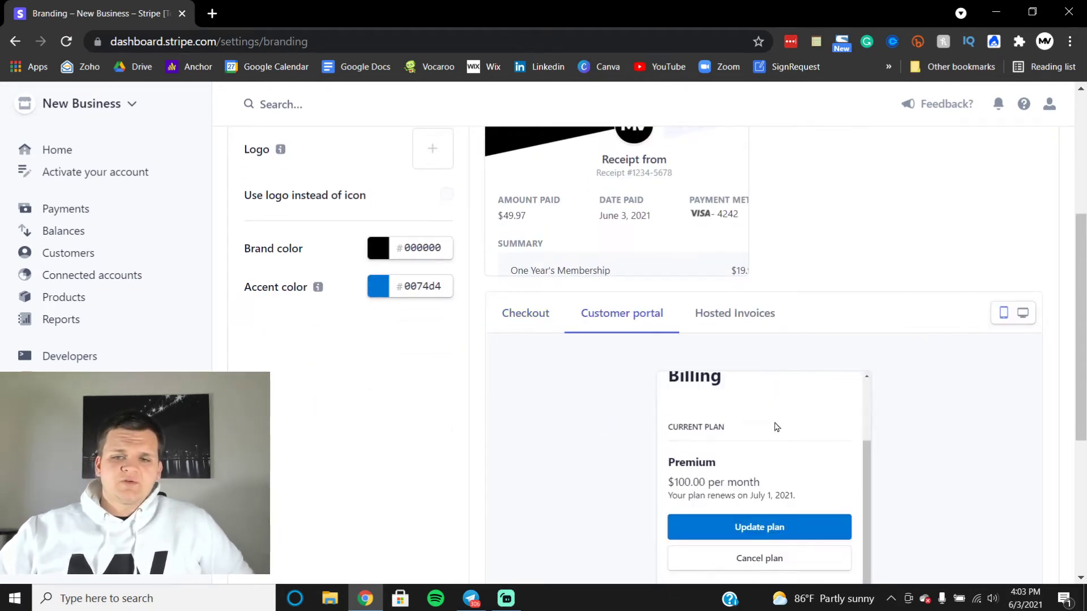
pyautogui.click(736, 328)
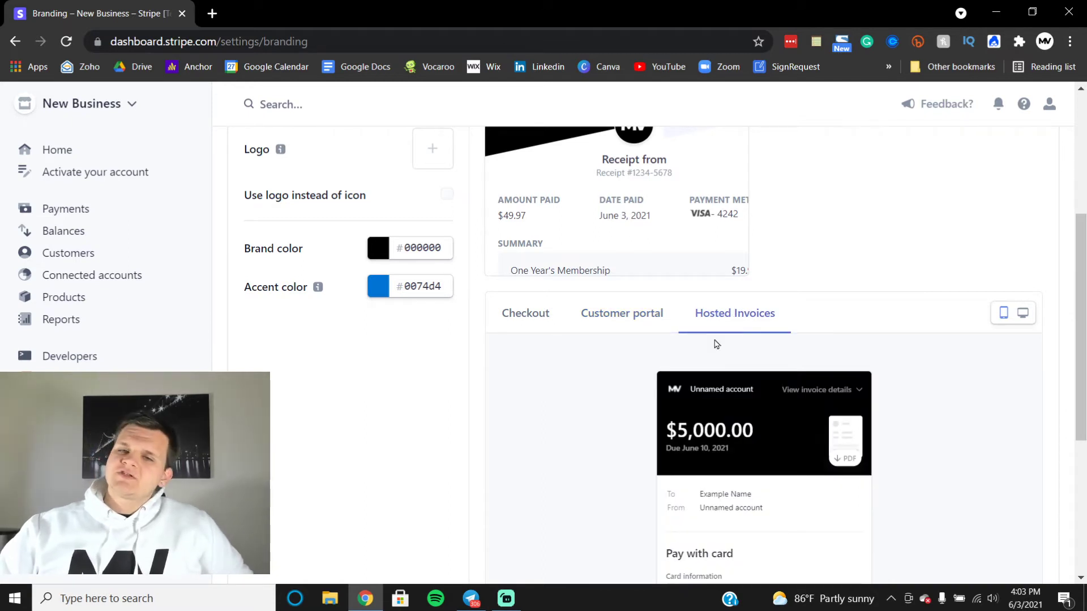
pyautogui.scroll(-5, 732, 345)
pyautogui.scroll(2, 816, 317)
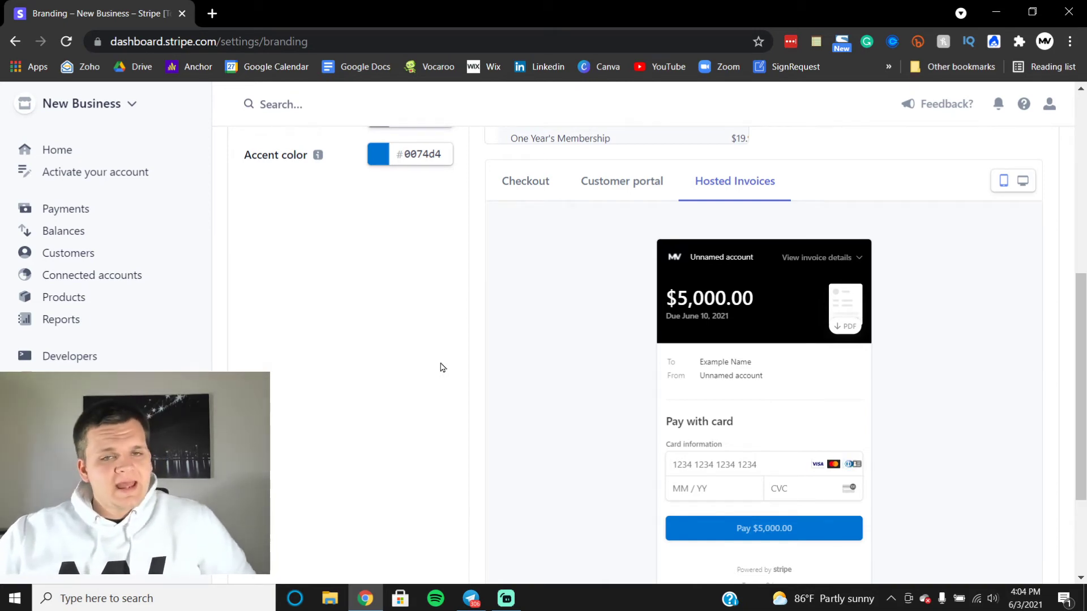
pyautogui.scroll(7, 465, 338)
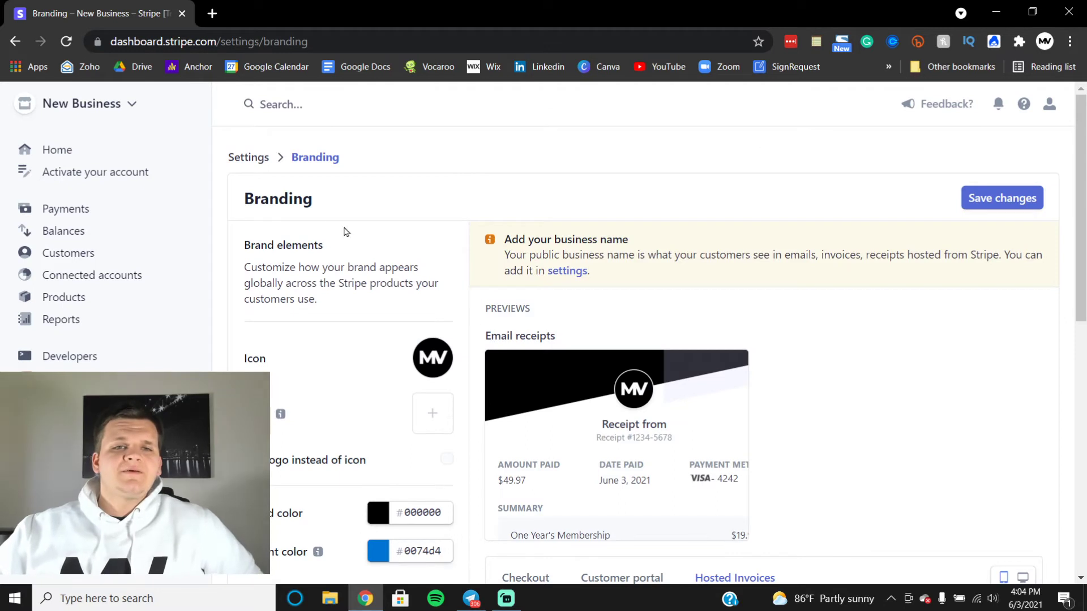
# Step: Start a new customer and enter the customer's full name, correcting its capitalisation
pyautogui.click(67, 256)
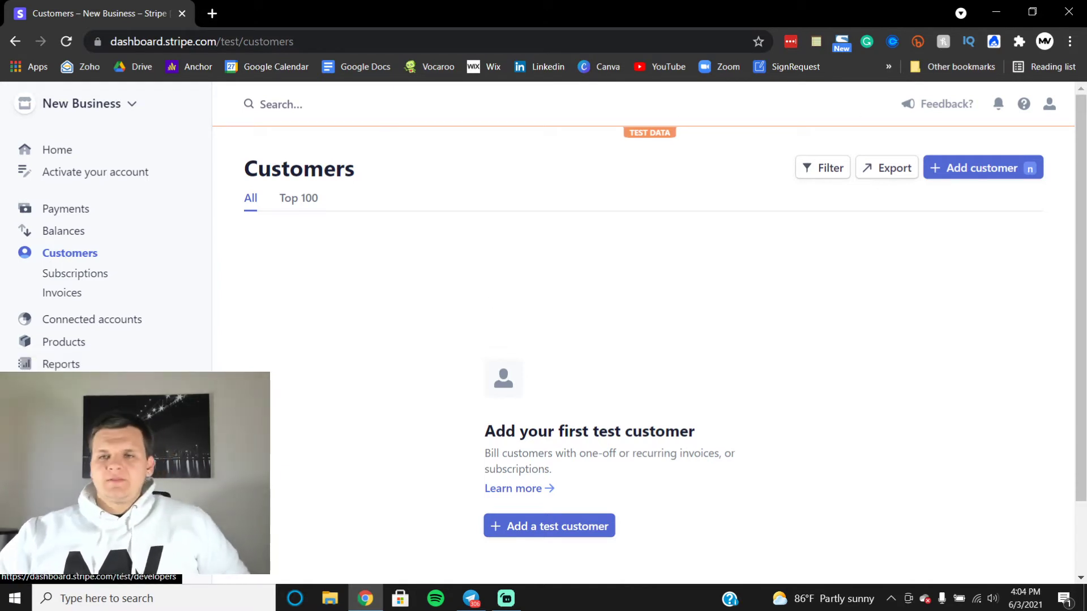
pyautogui.click(986, 179)
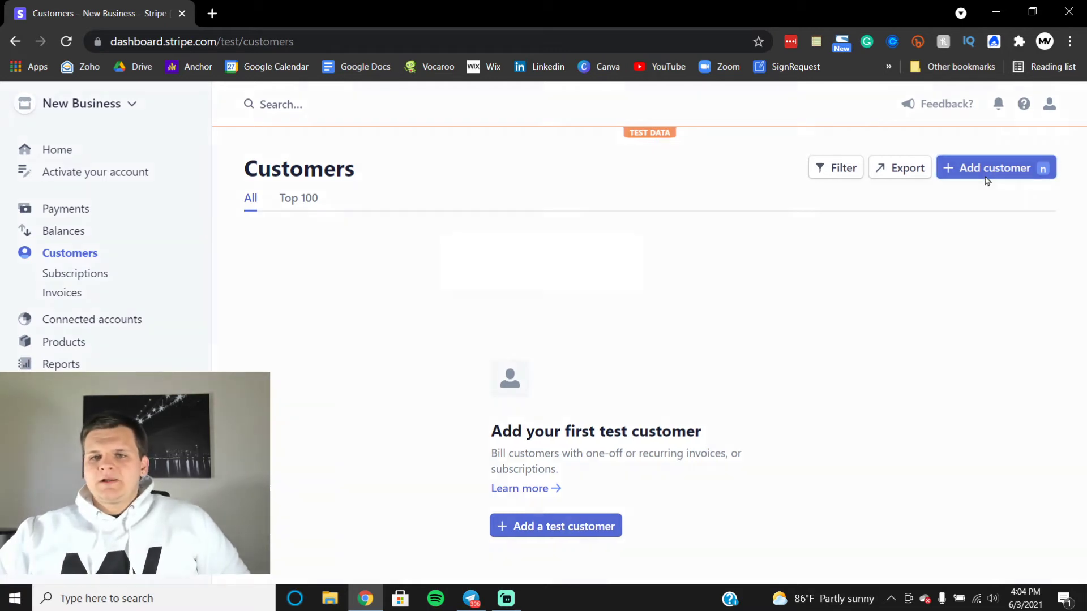
pyautogui.click(425, 232)
pyautogui.write('iSA')
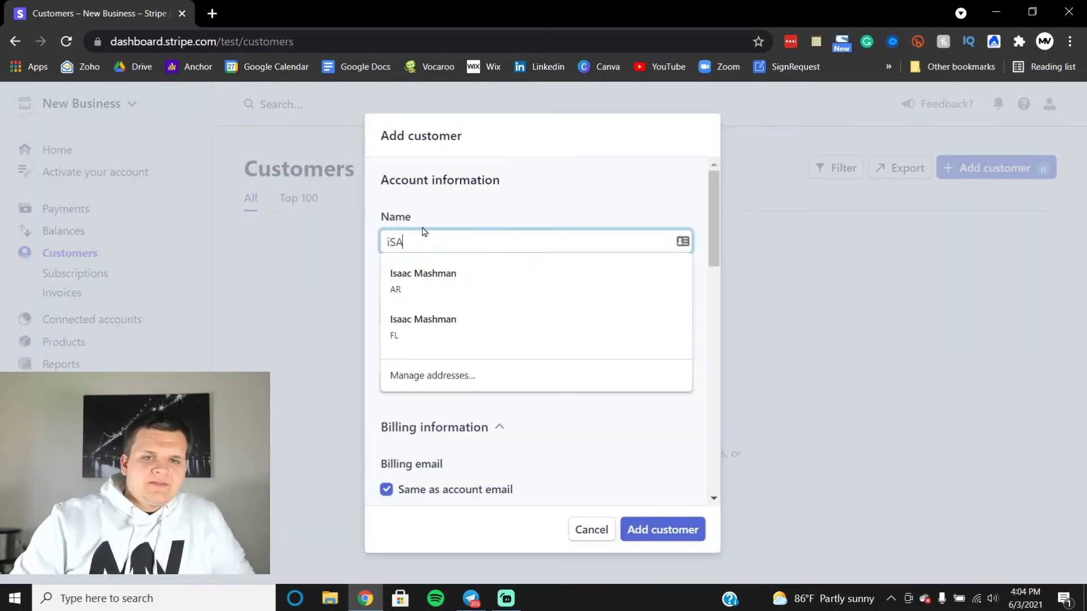
pyautogui.write('AC mASHMAN')
pyautogui.press('Tab')
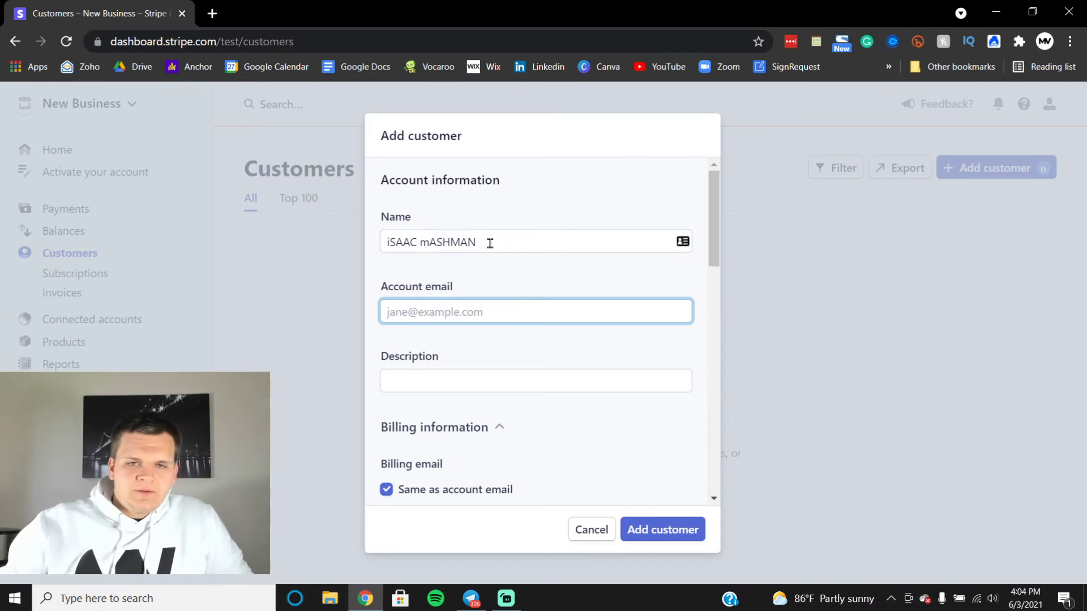
pyautogui.tripleClick(490, 243)
pyautogui.write('Isaac Mashman')
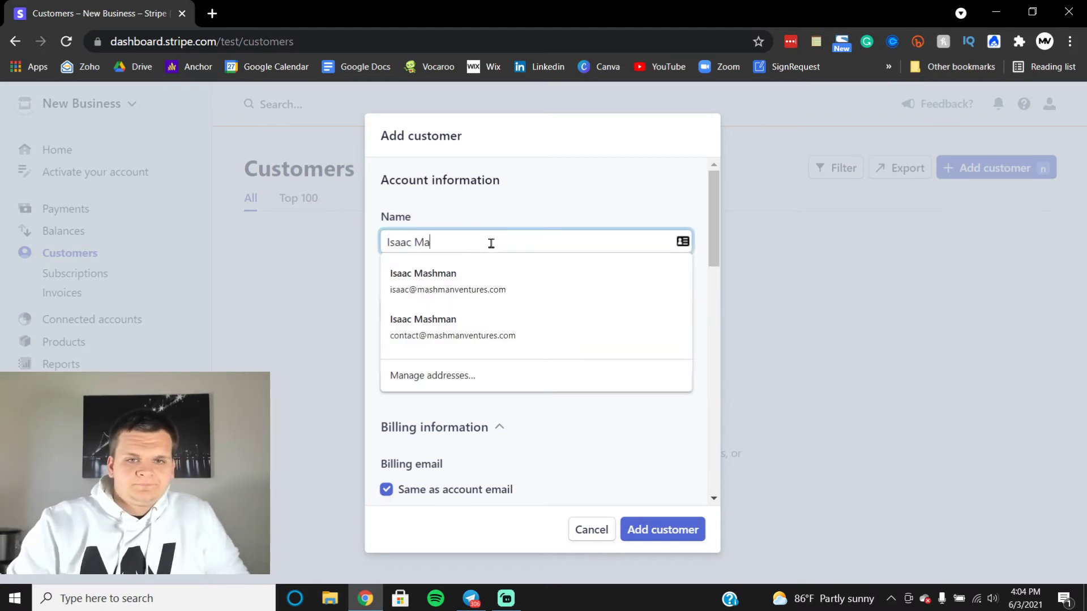
pyautogui.press('Tab')
# Step: Fill in the customer's e-mail, create the customer, and go to Payments
pyautogui.write('isaa')
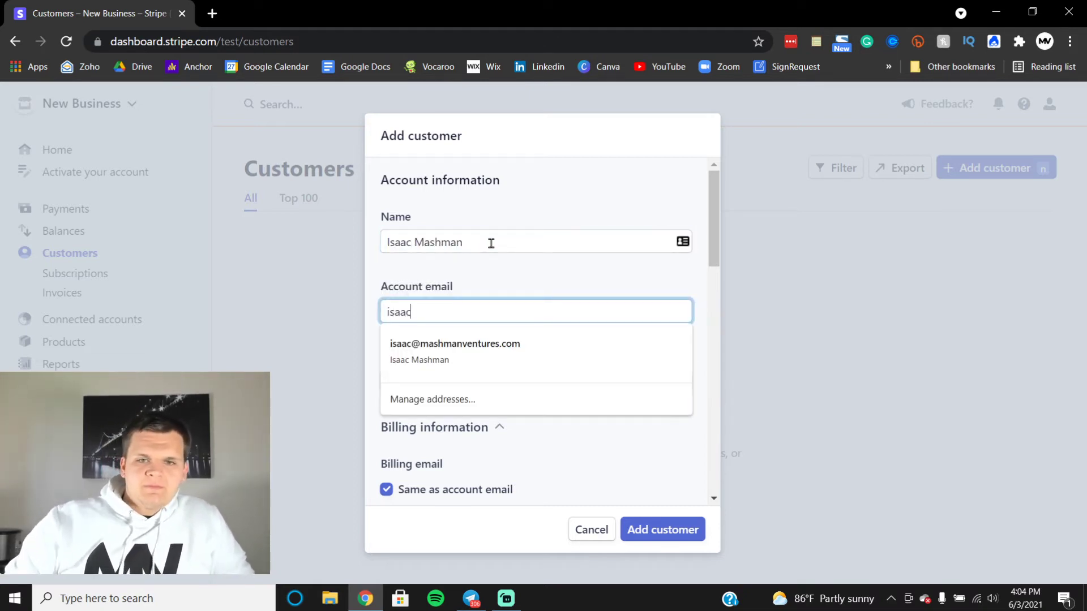
pyautogui.click(511, 344)
pyautogui.click(446, 383)
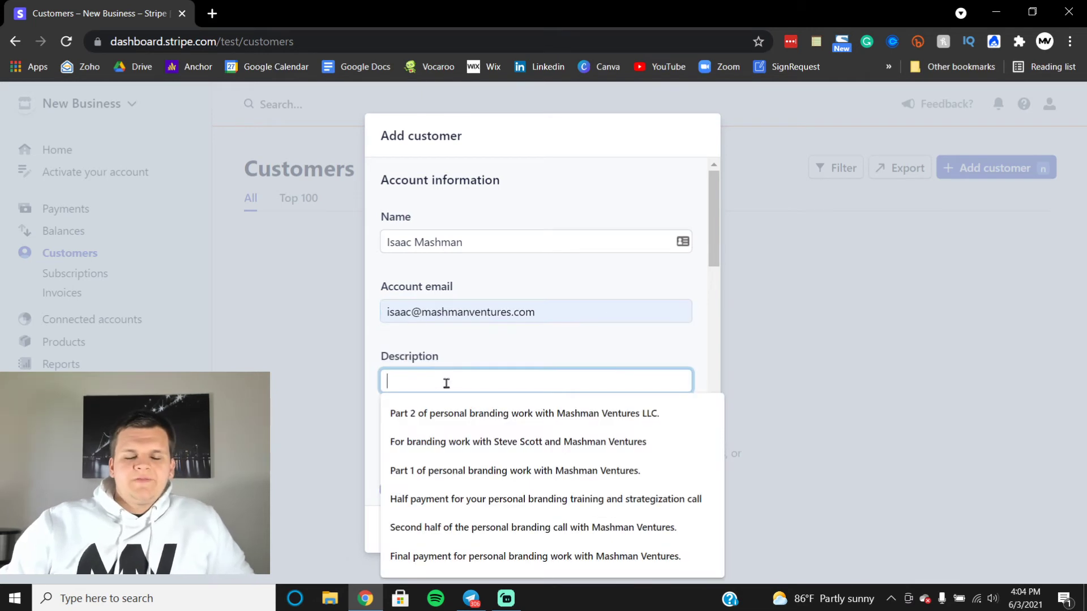
pyautogui.click(470, 336)
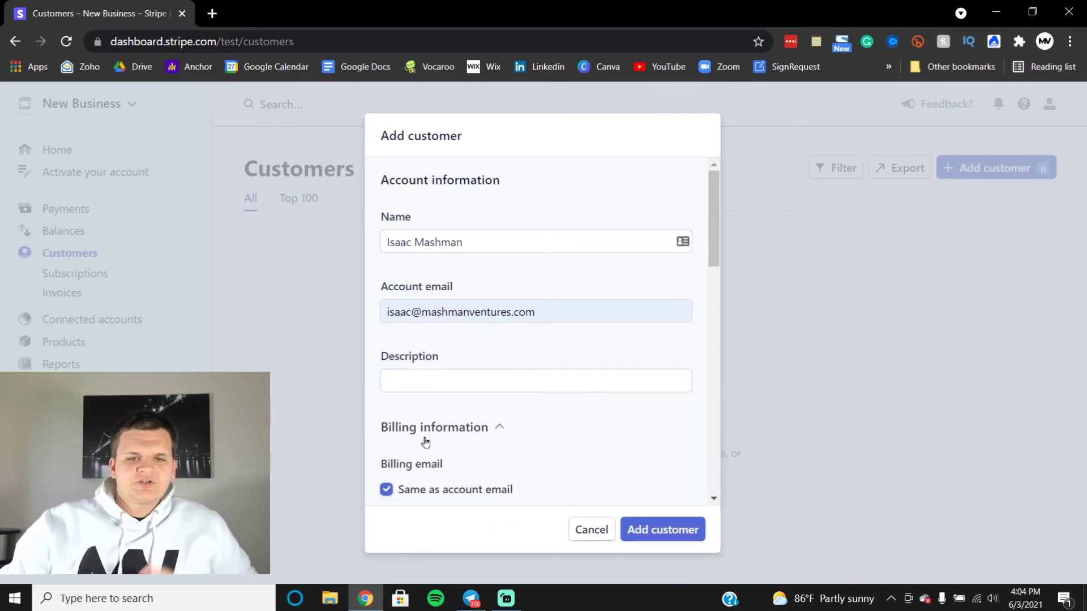
pyautogui.scroll(-2, 426, 439)
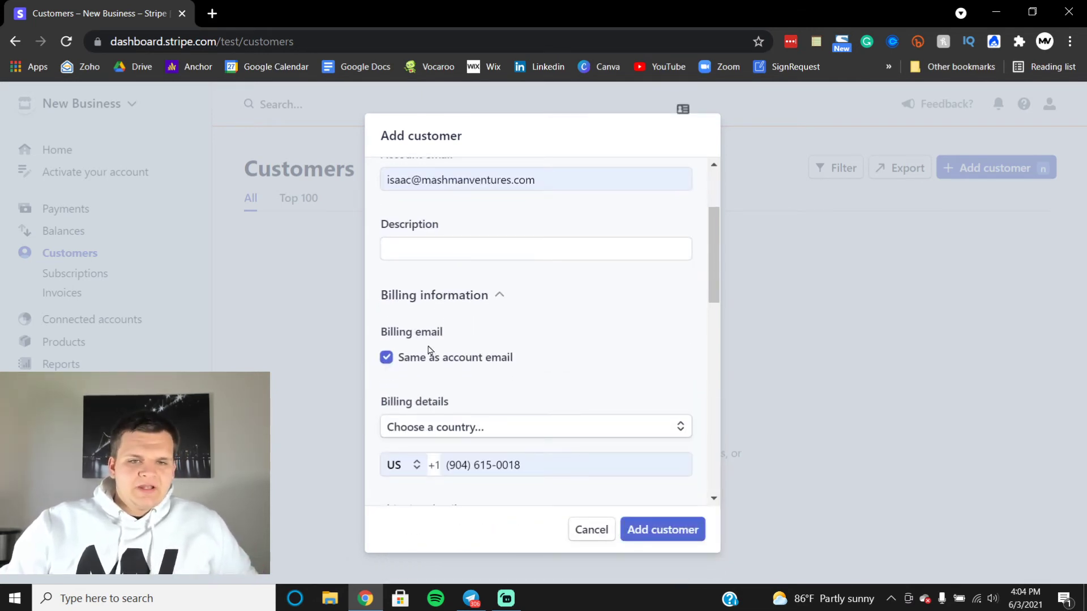
pyautogui.scroll(-5, 520, 354)
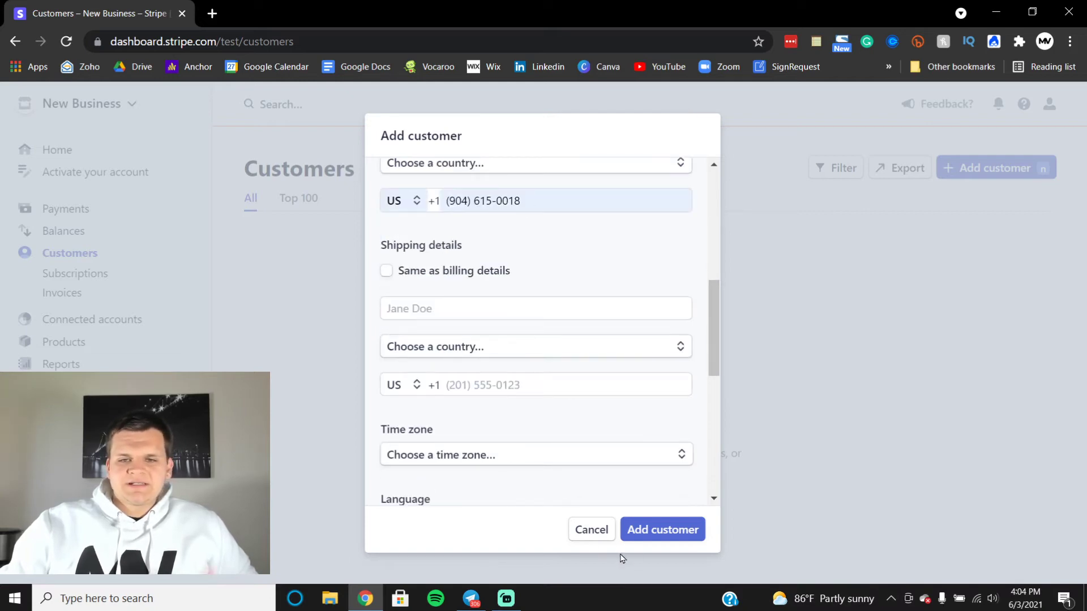
pyautogui.click(656, 531)
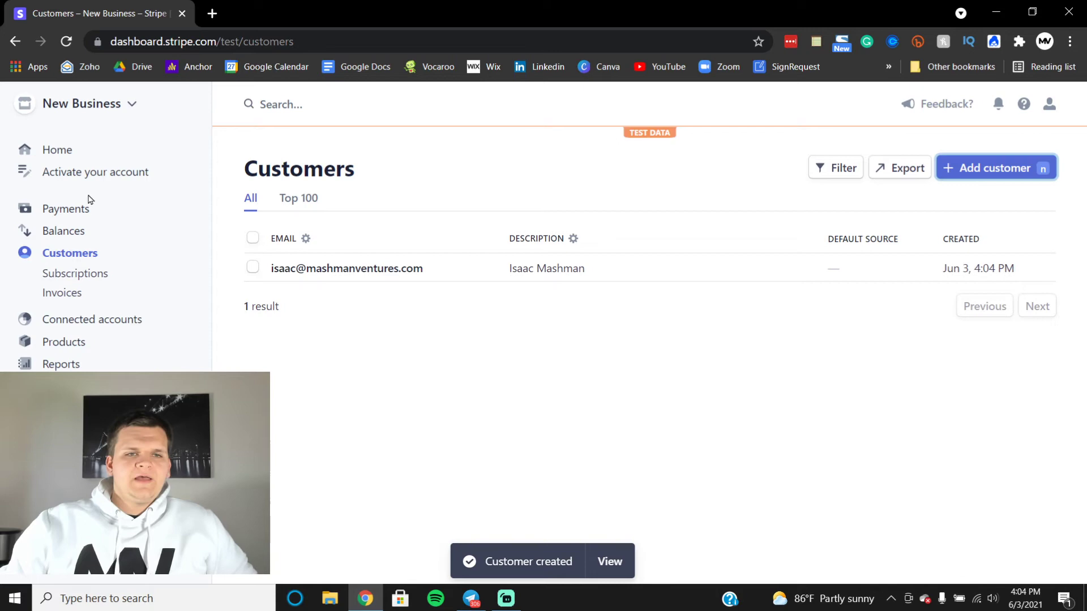
pyautogui.click(80, 211)
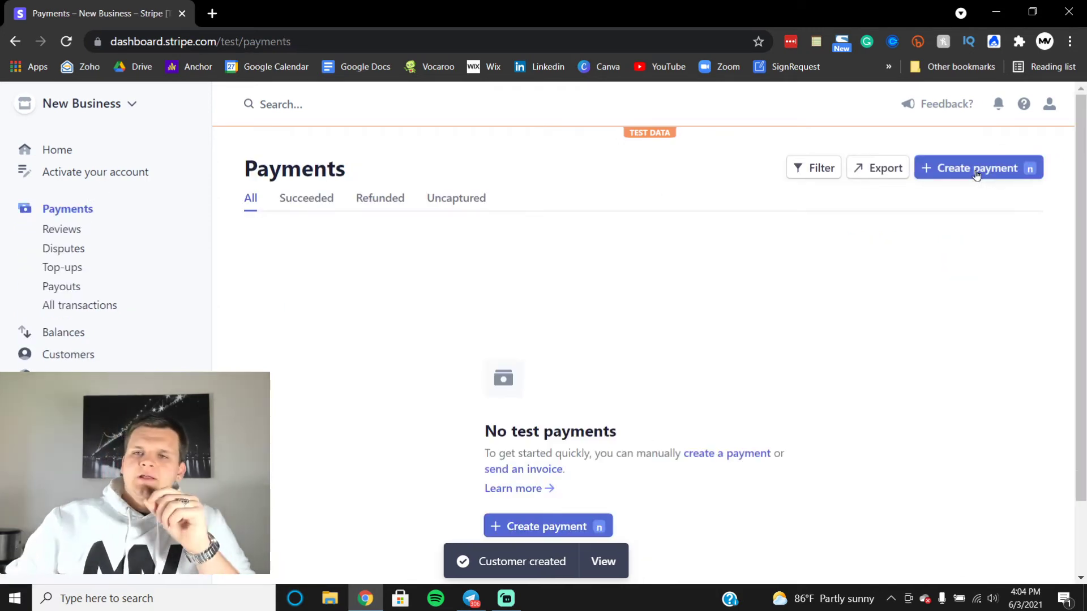
# Step: Start a new payment, attach the test customer, and insert a saved description
pyautogui.click(978, 174)
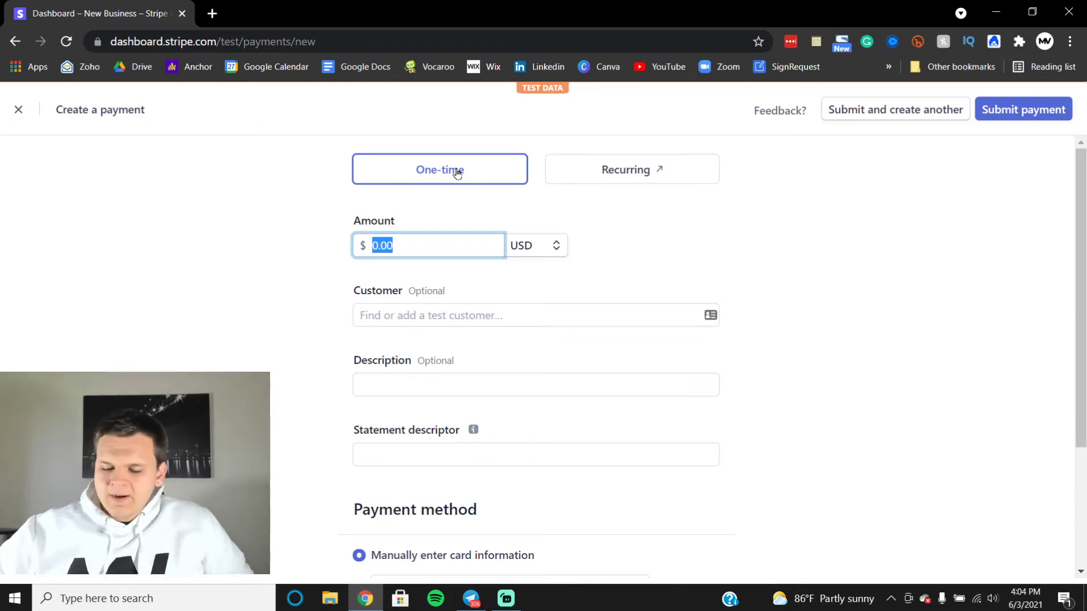
pyautogui.write('41')
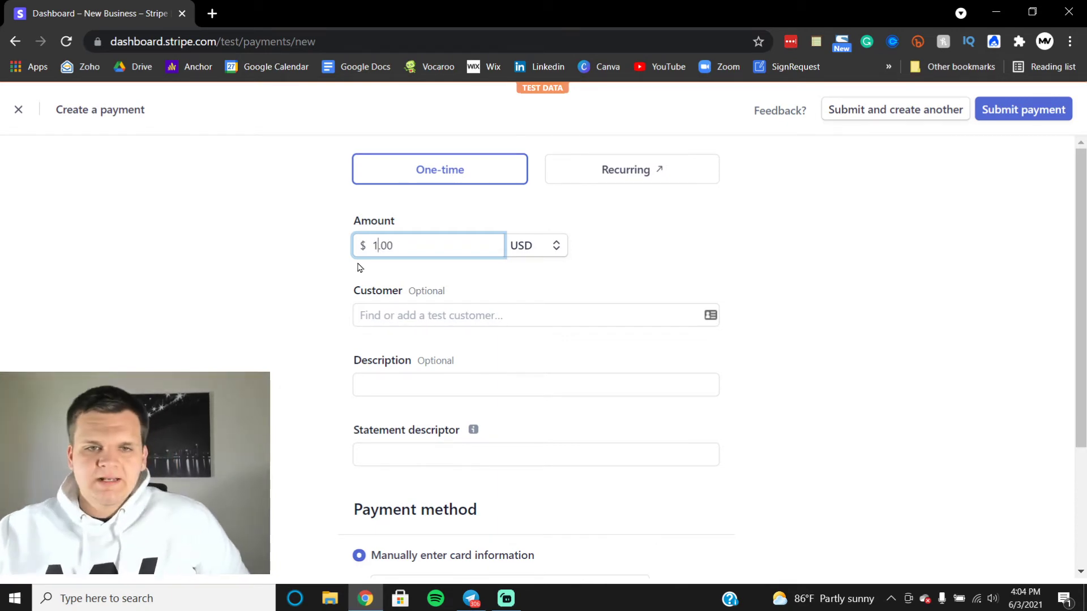
pyautogui.click(428, 317)
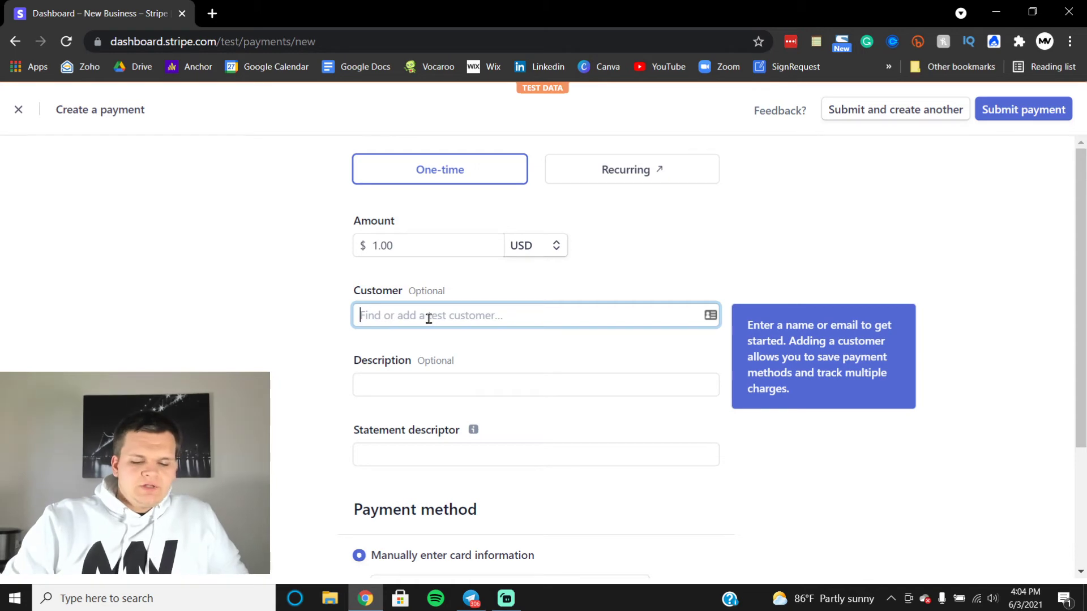
pyautogui.write('isaac')
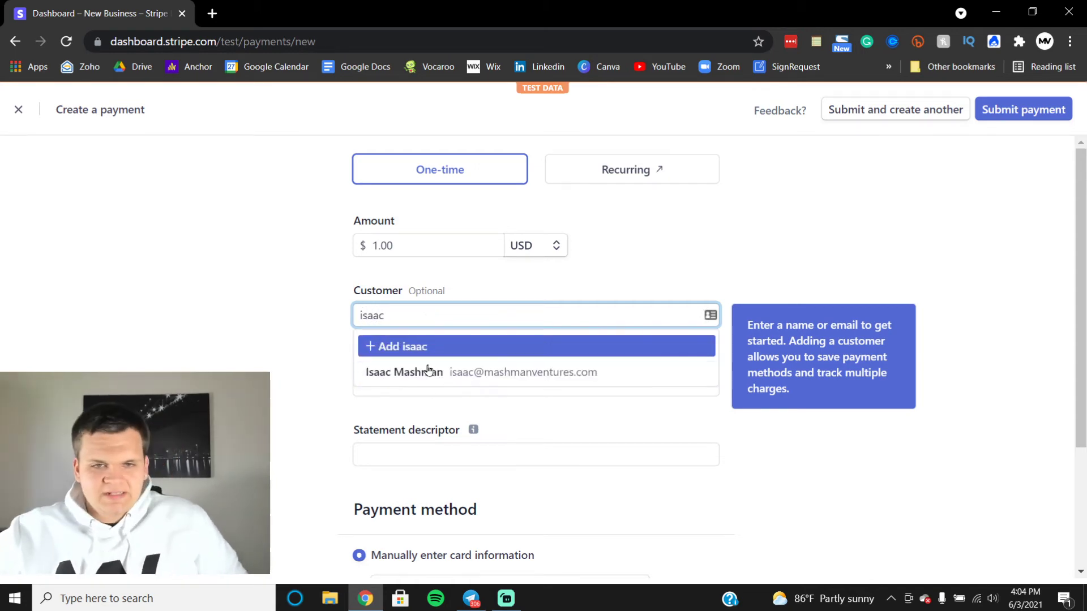
pyautogui.click(429, 371)
pyautogui.click(419, 392)
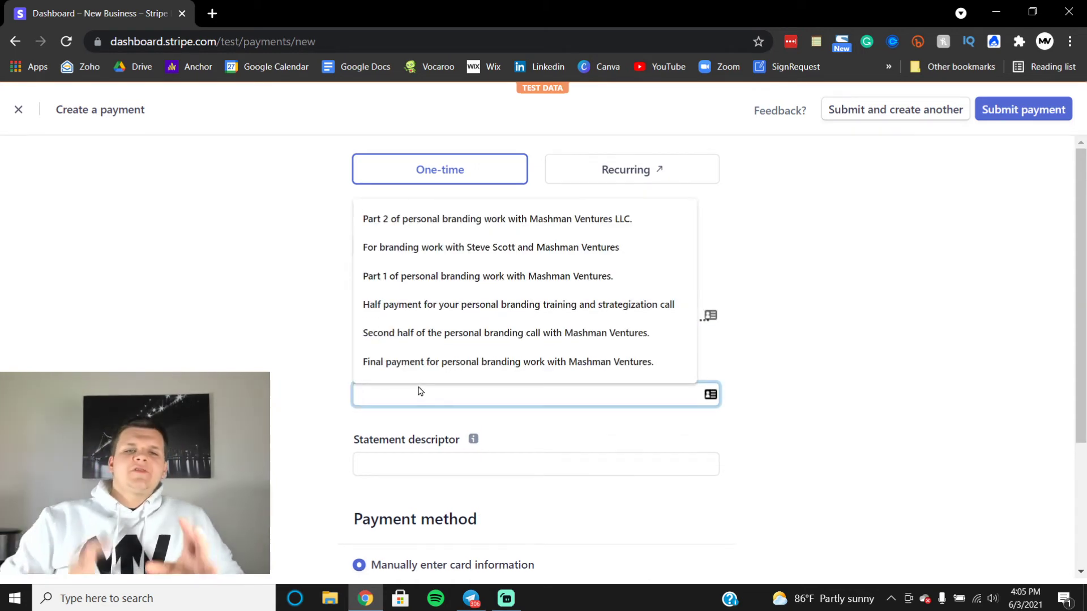
pyautogui.click(429, 288)
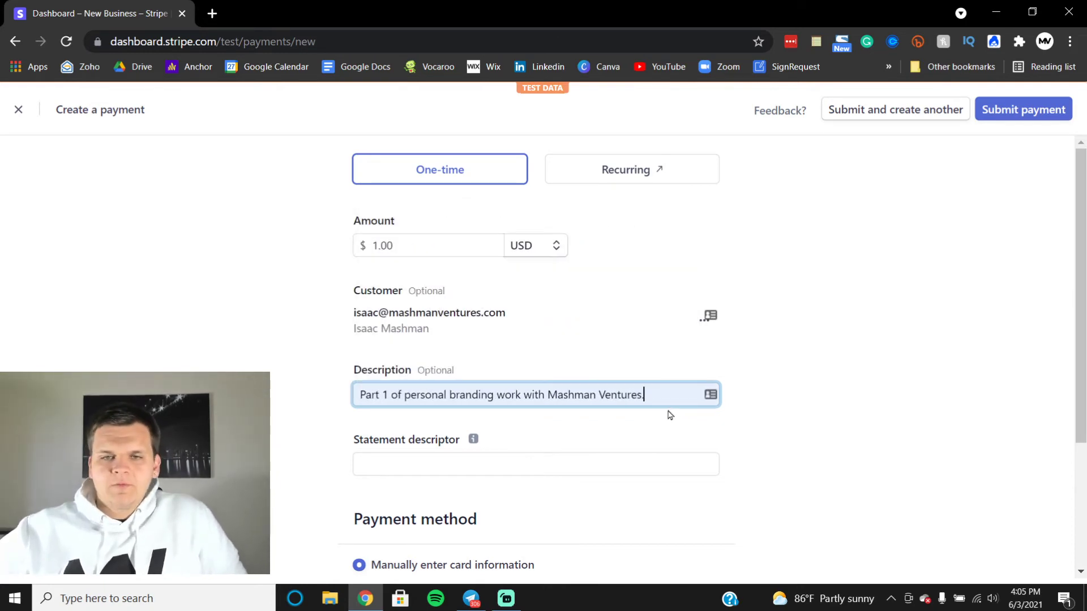
# Step: Set the amount to $500.00 and rewrite the description as 'Payment In Full for Podcast Intro and Outro' for the client and company
pyautogui.moveTo(670, 398); pyautogui.dragTo(361, 371)
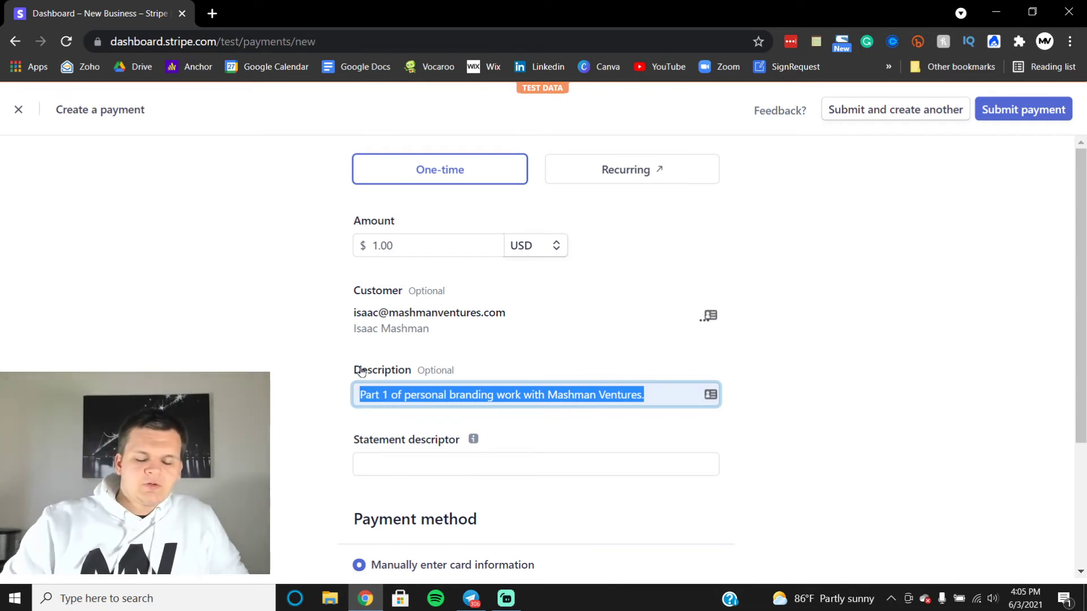
pyautogui.click(374, 245)
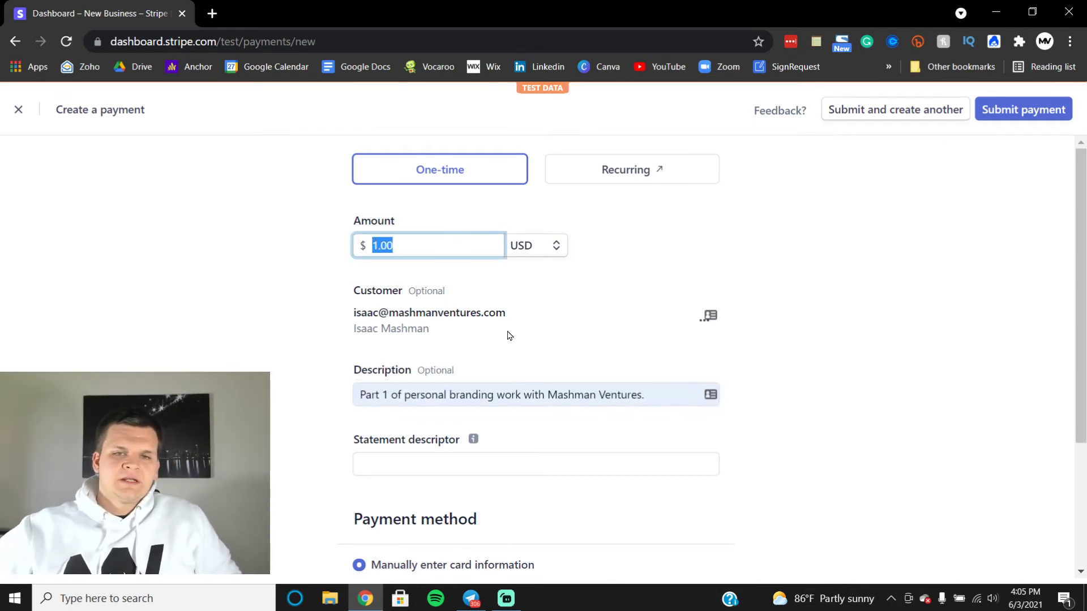
pyautogui.write('500')
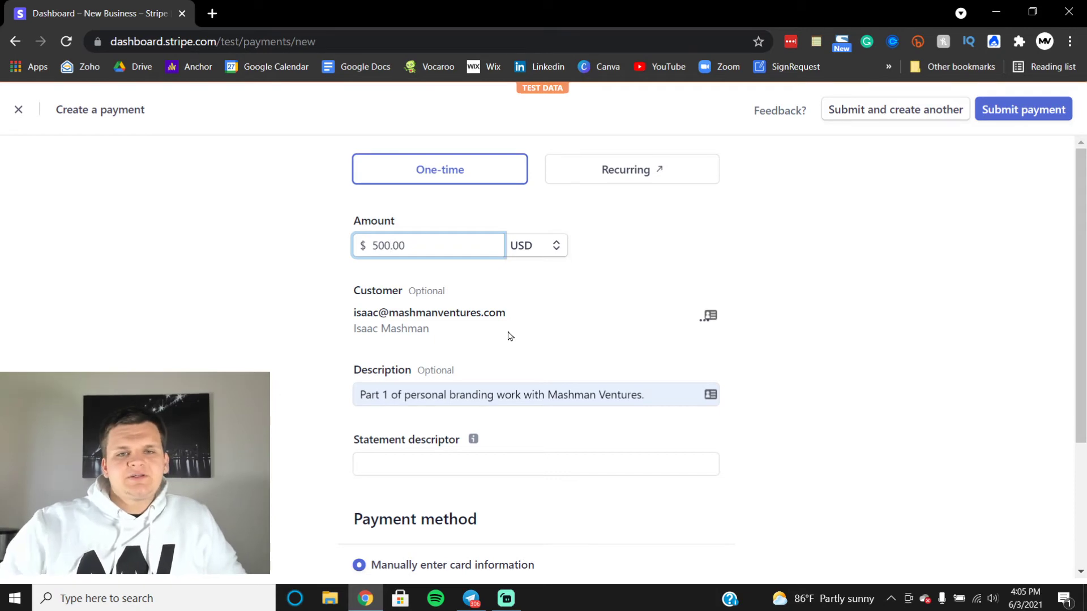
pyautogui.tripleClick(431, 391)
pyautogui.write('Payment ')
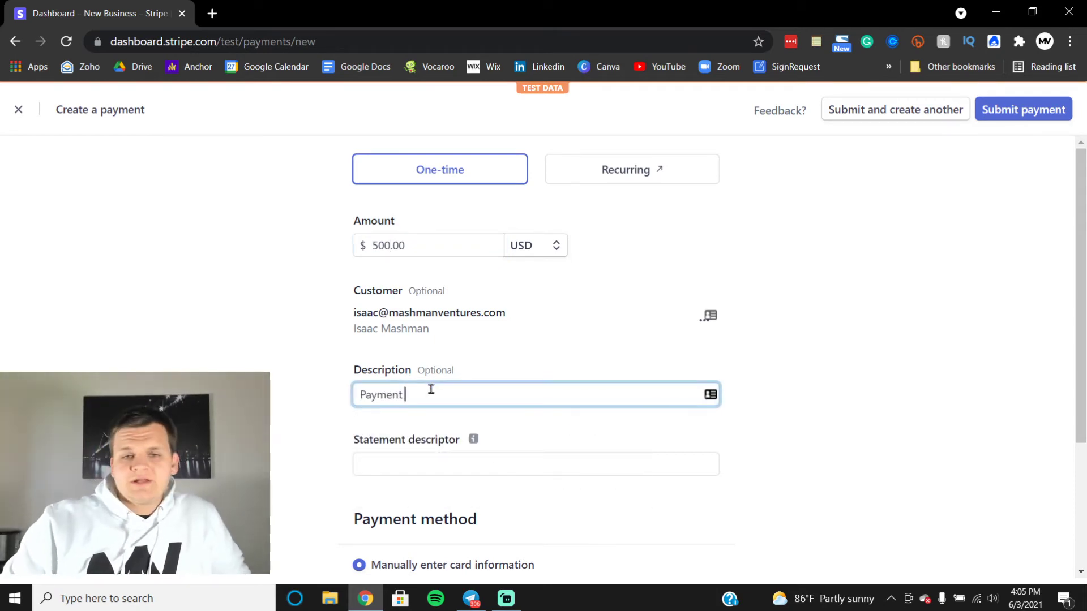
pyautogui.write('In Full for ')
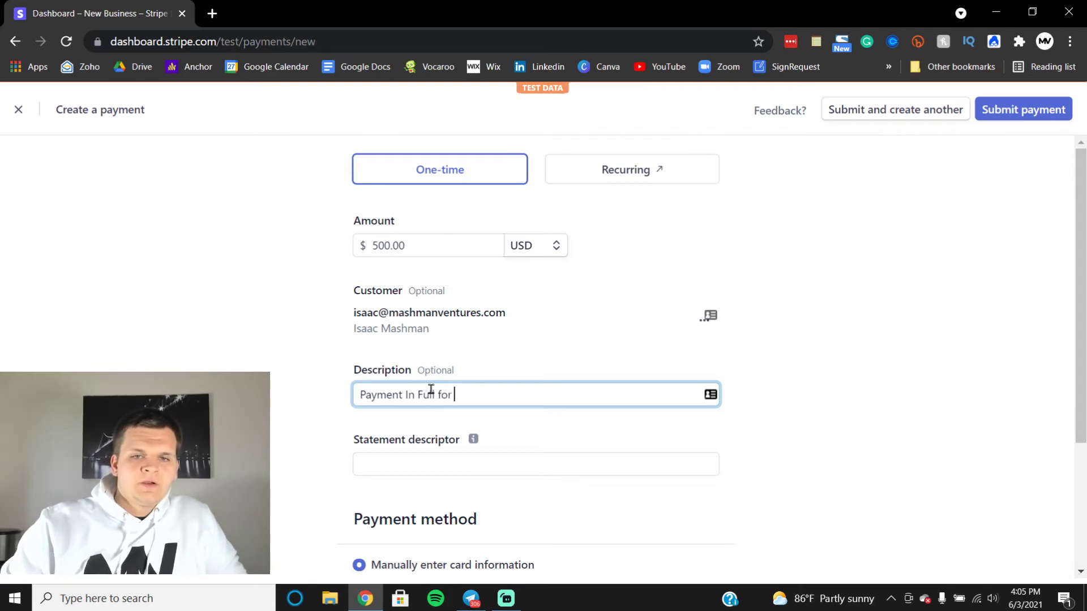
pyautogui.write('Podcas')
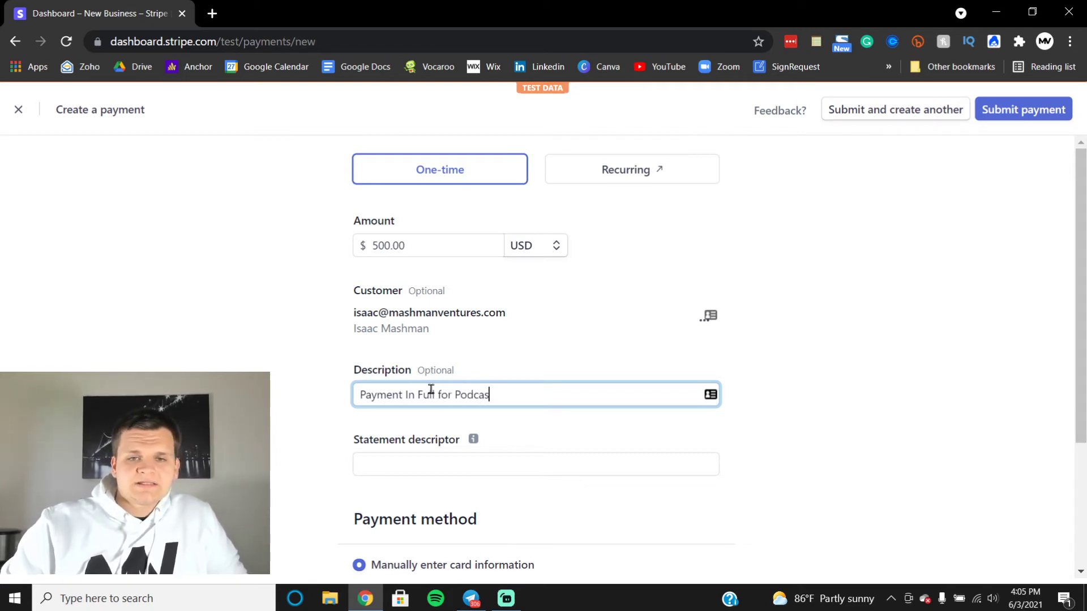
pyautogui.write('t Intro and Outr')
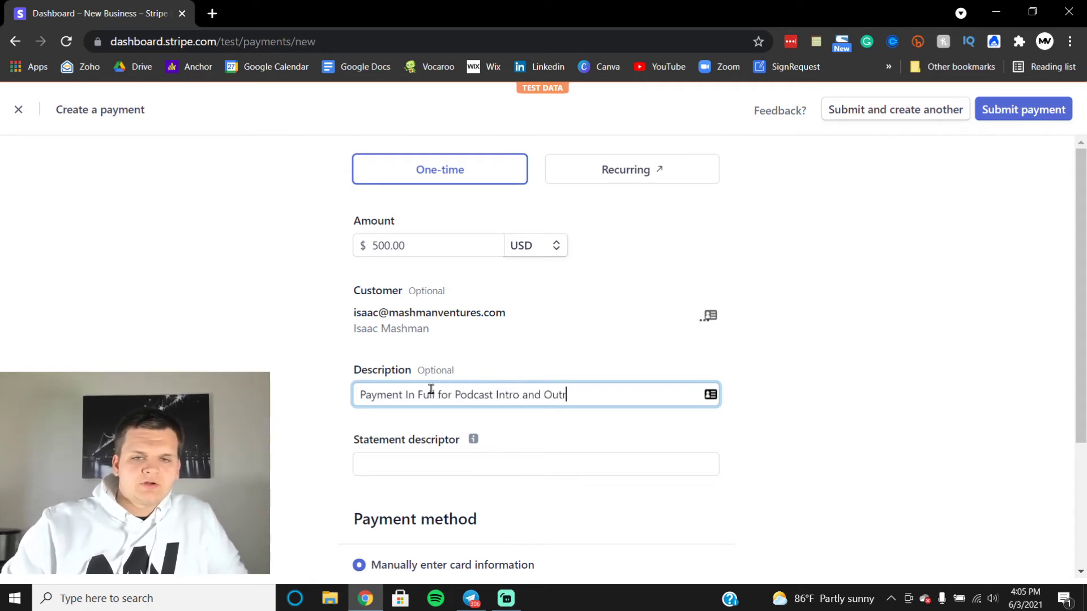
pyautogui.write('o for Mithc')
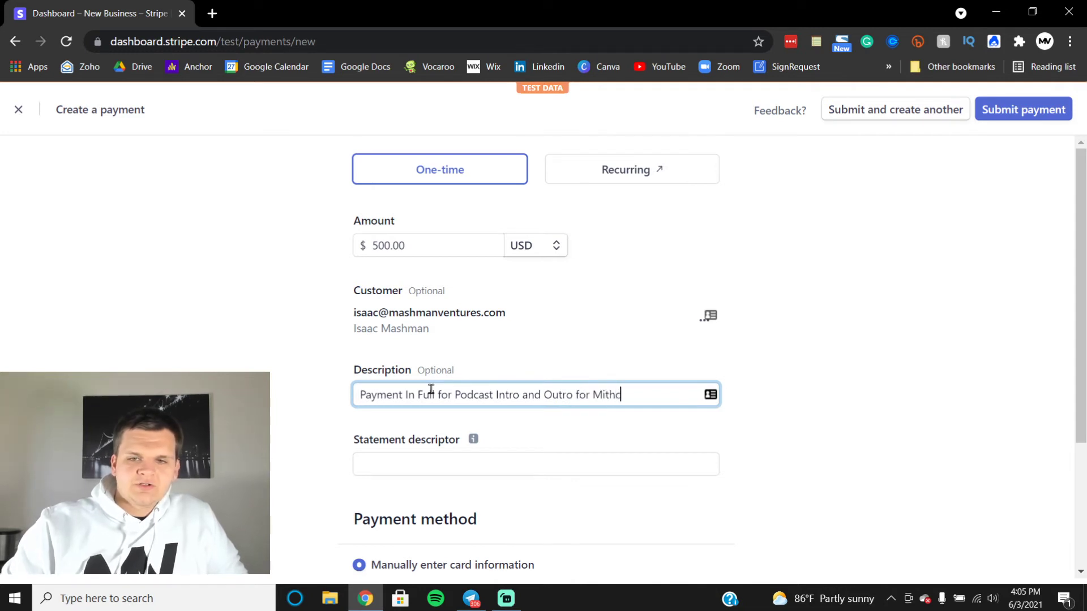
pyautogui.press('BackSpace')
pyautogui.press('BackSpace')
pyautogui.write('chel Hines LLC ')
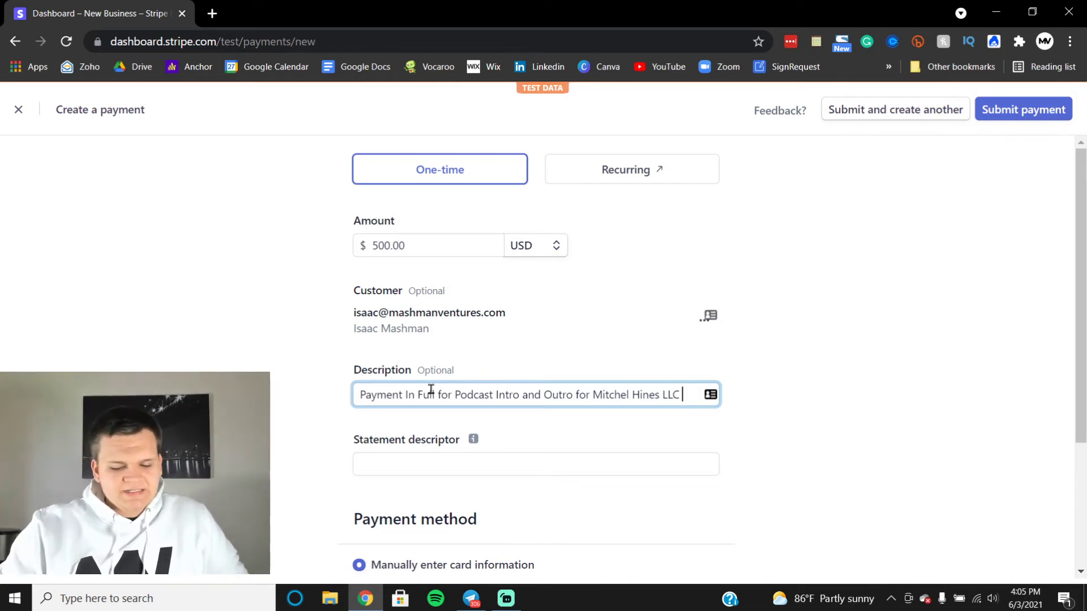
pyautogui.write('and Mashman ventu')
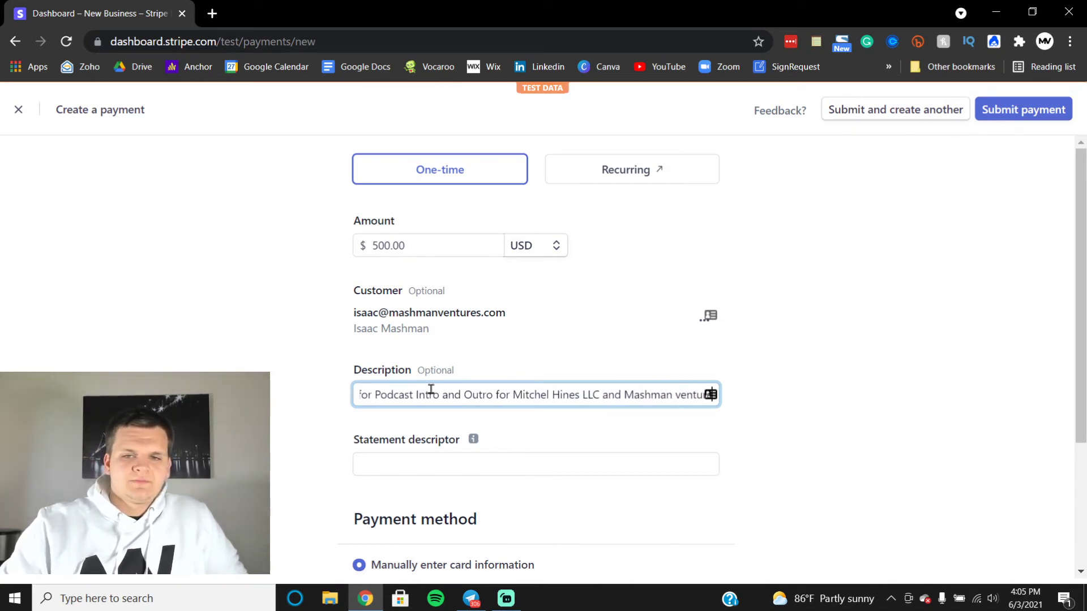
pyautogui.press('BackSpace')
pyautogui.press('BackSpace')
pyautogui.write('vVentures')
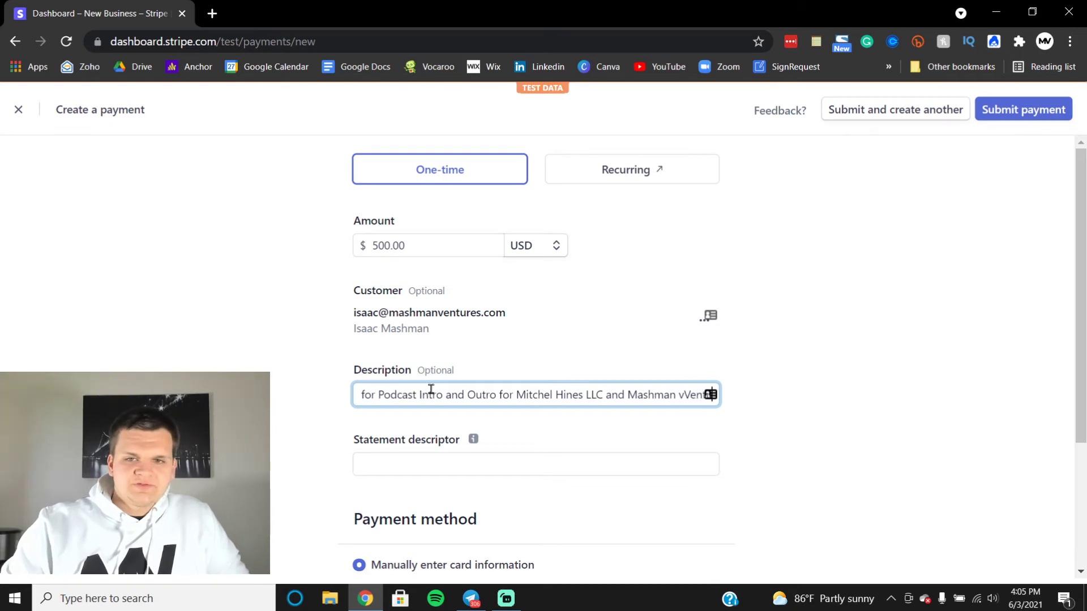
pyautogui.click(669, 394)
pyautogui.press('BackSpace')
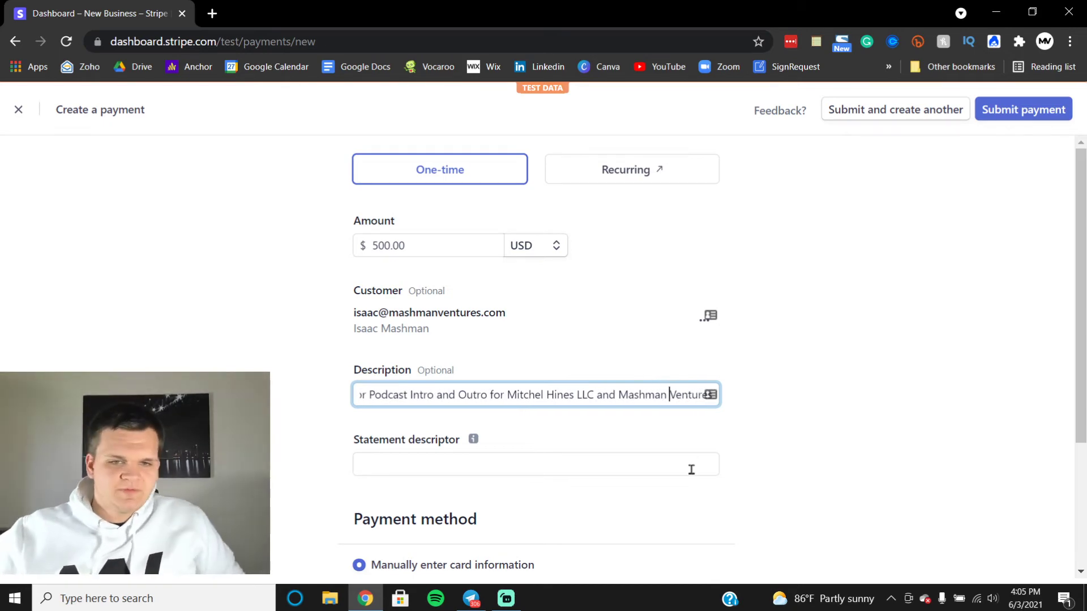
# Step: Enter the client's company name as the payment's statement descriptor, then open a new browser tab
pyautogui.click(770, 402)
pyautogui.click(522, 460)
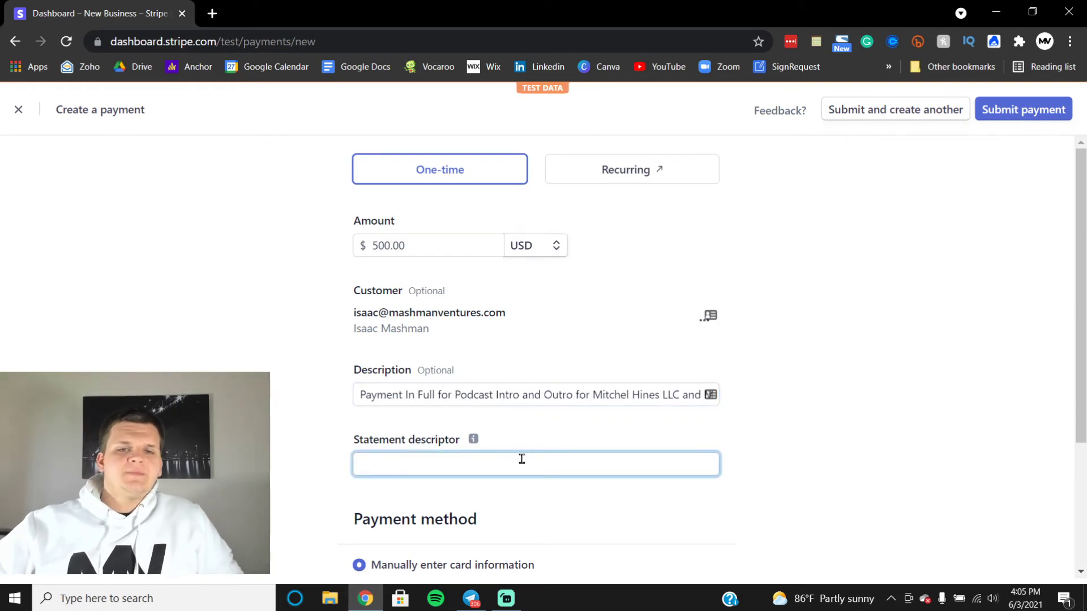
pyautogui.write('Mi')
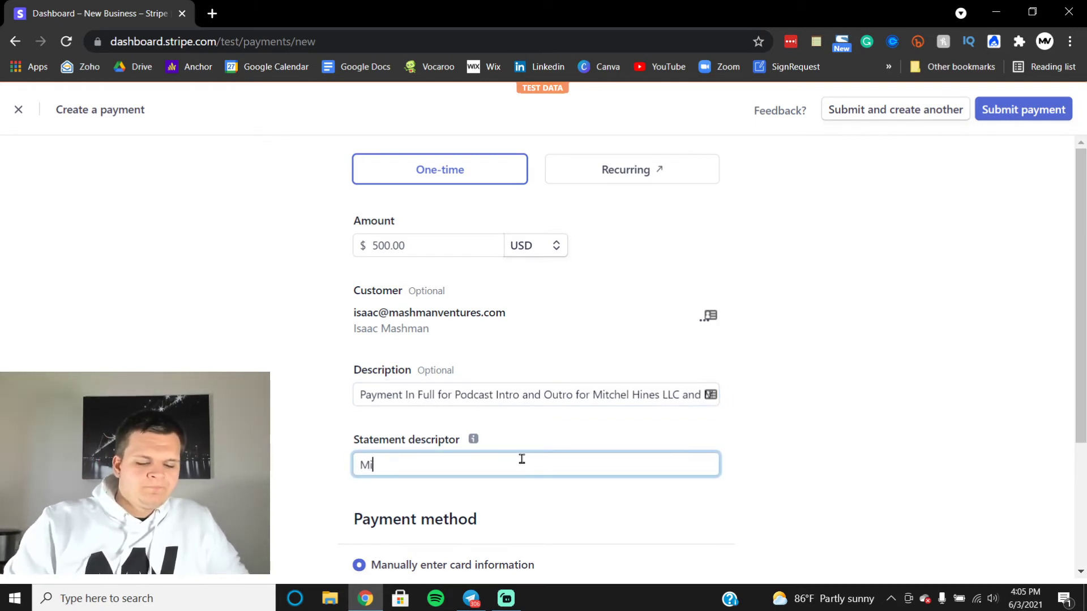
pyautogui.write('tchel Hines LLC')
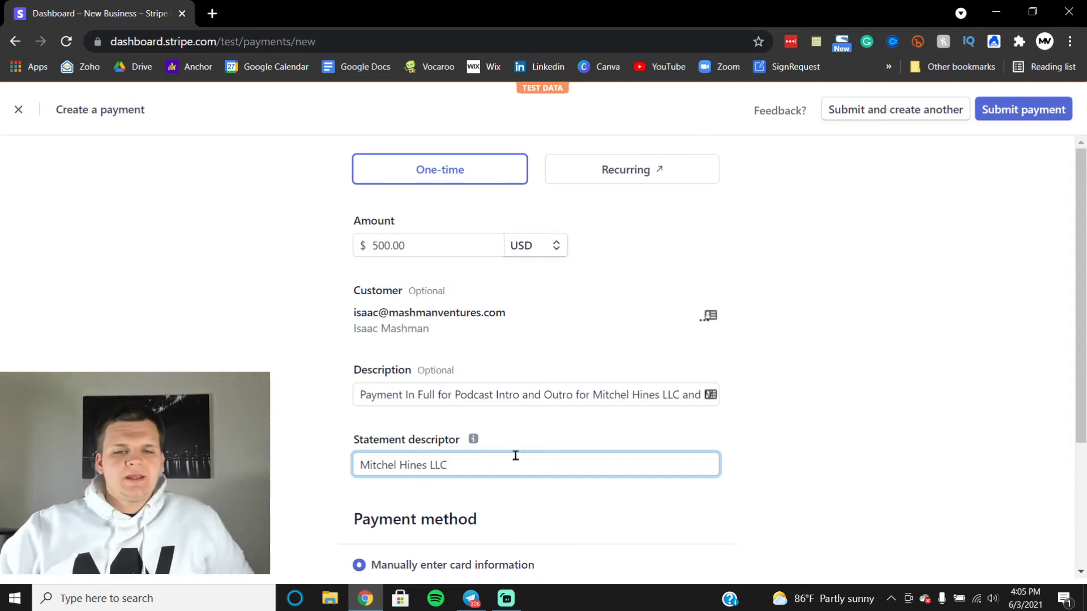
pyautogui.scroll(-3, 515, 454)
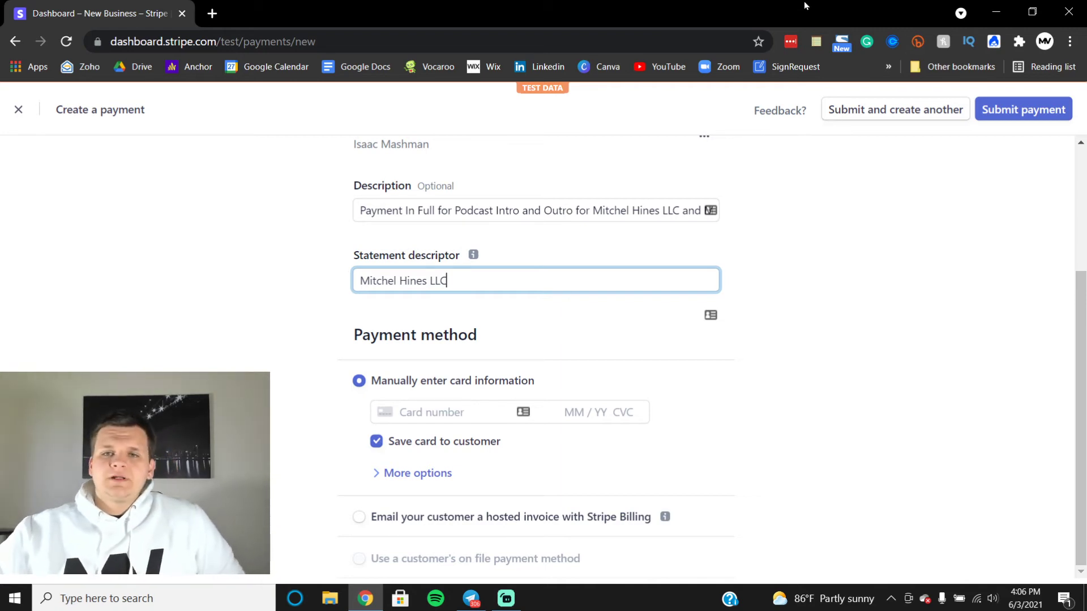
pyautogui.click(212, 13)
pyautogui.click(889, 68)
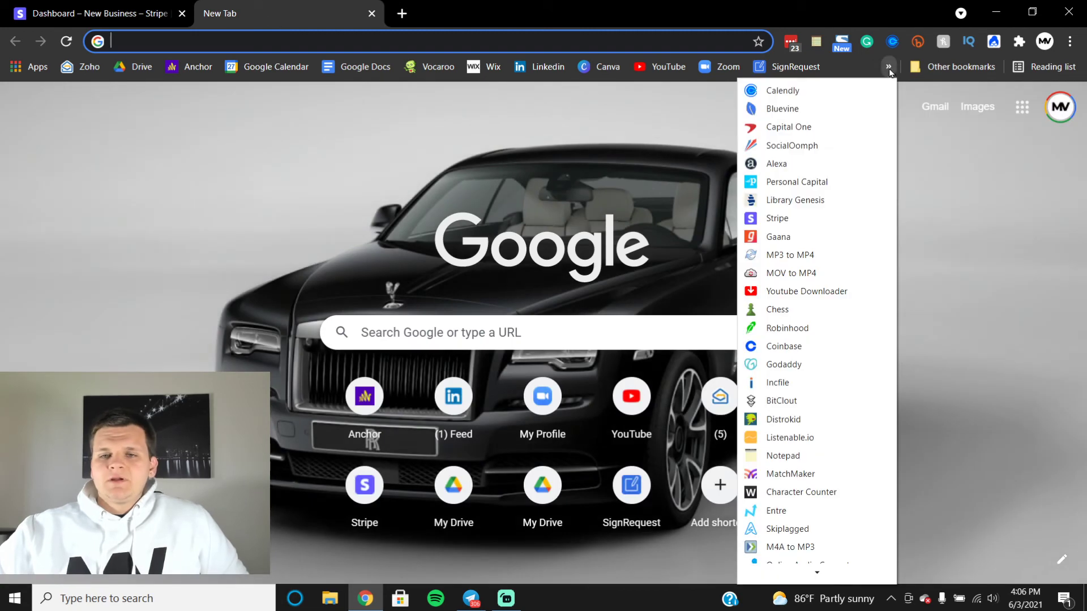
pyautogui.scroll(-3, 817, 323)
pyautogui.click(840, 528)
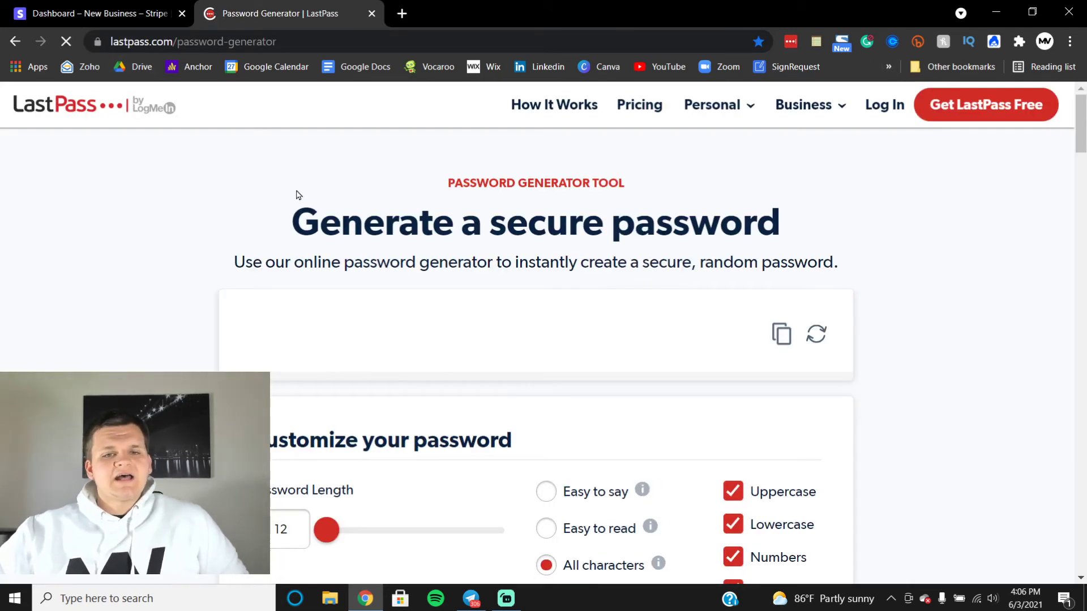
pyautogui.scroll(-5, 298, 195)
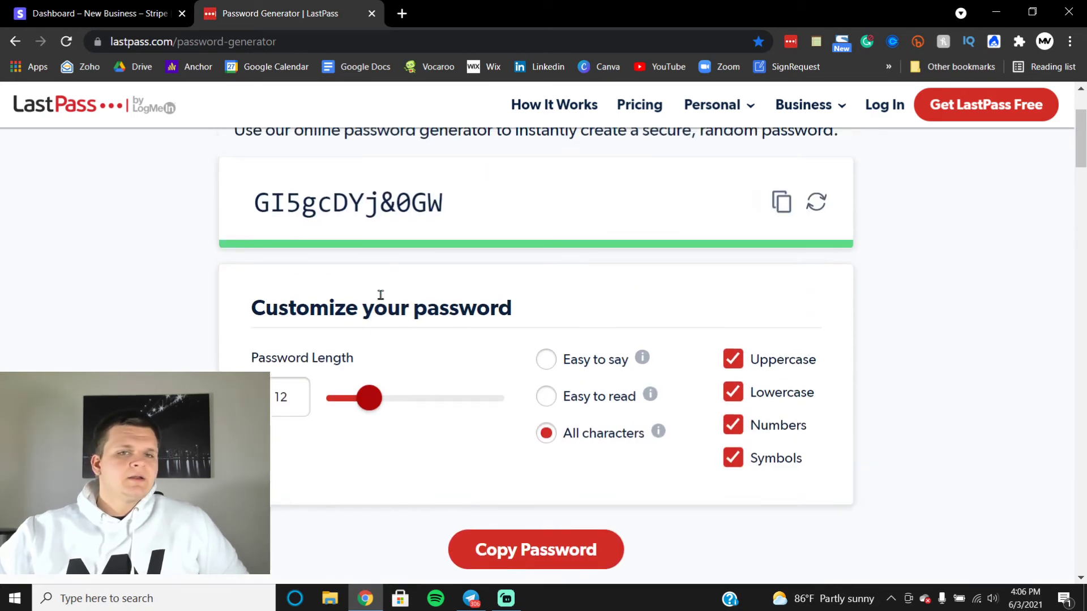
pyautogui.click(817, 202)
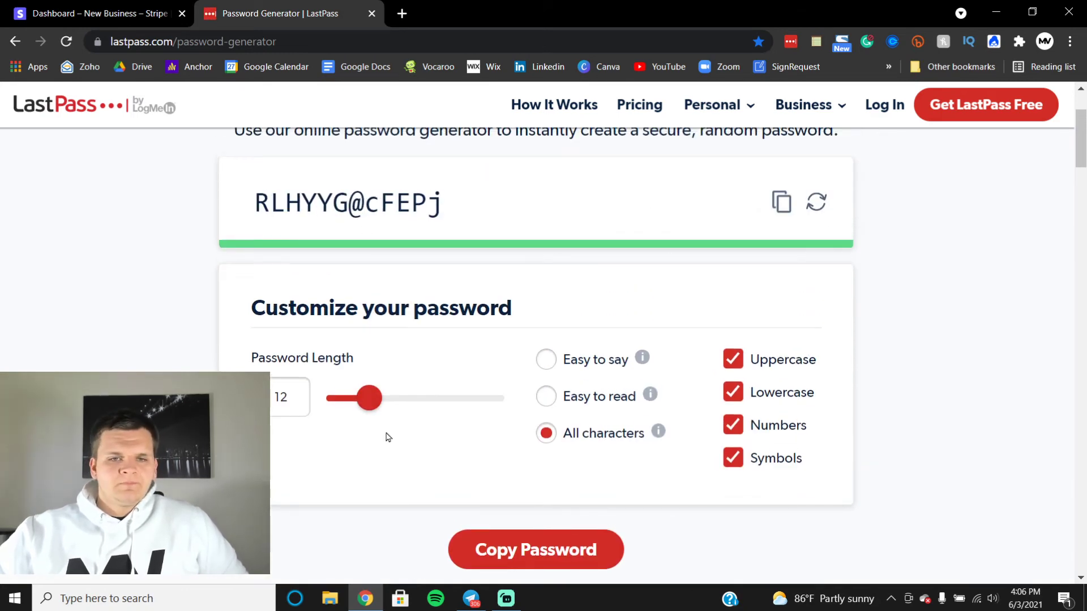
pyautogui.moveTo(375, 400); pyautogui.dragTo(404, 383)
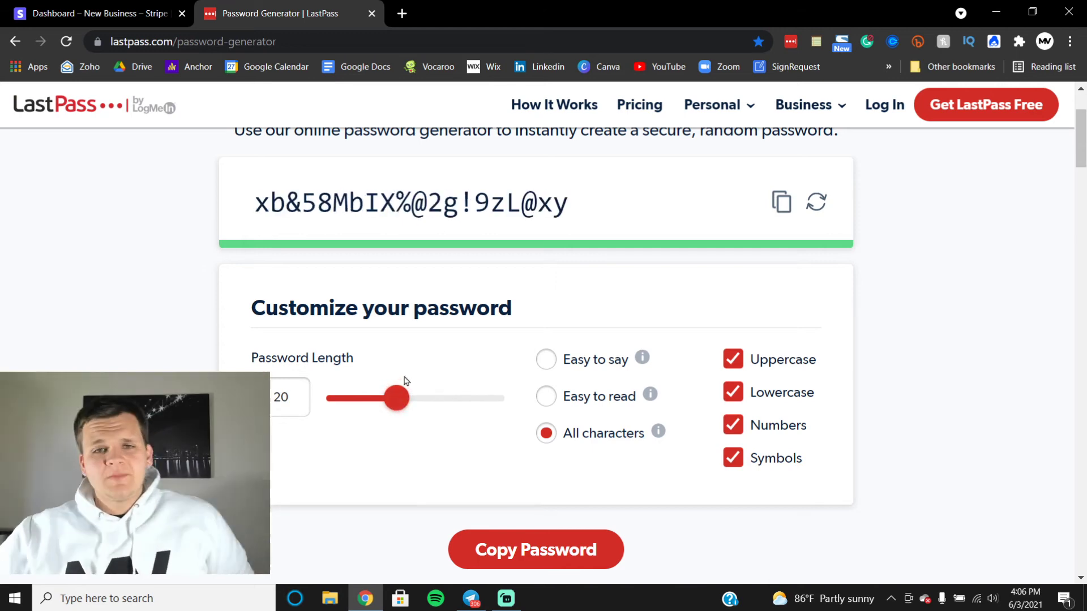
pyautogui.tripleClick(408, 204)
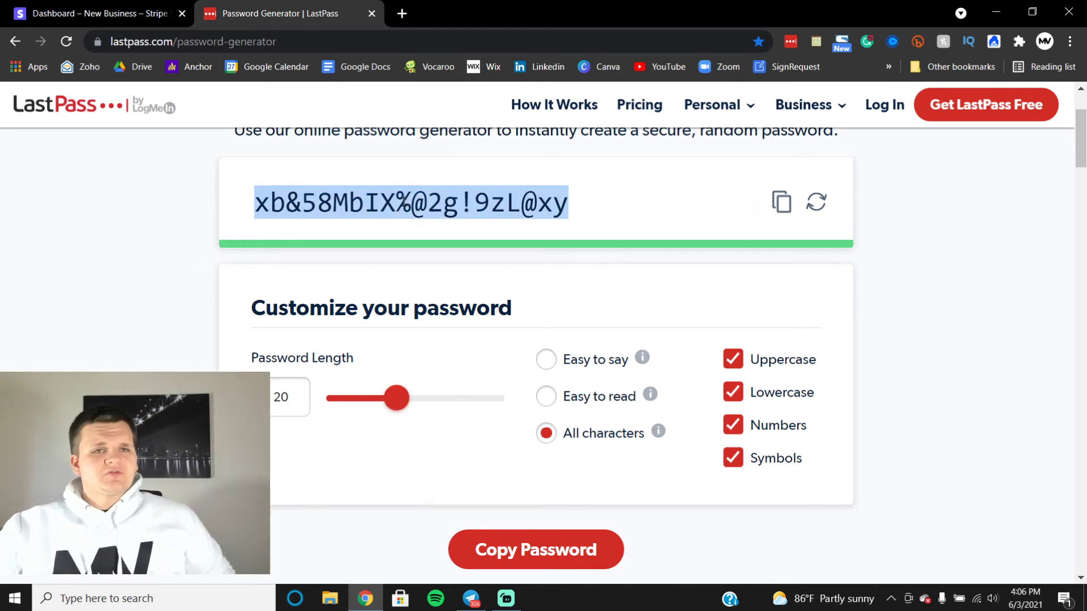
pyautogui.click(373, 14)
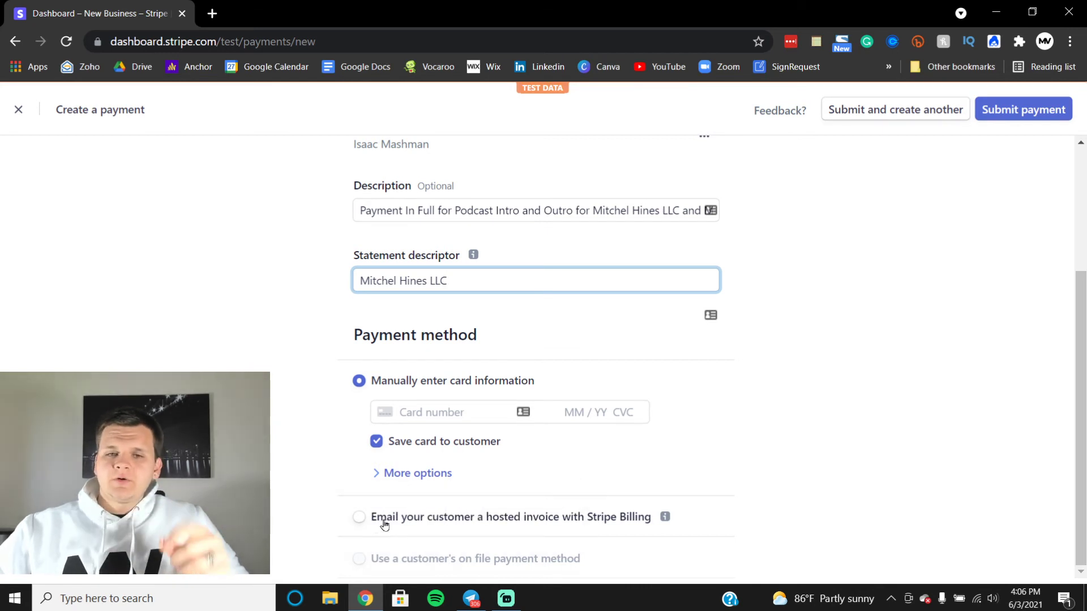
# Step: Email the customer a hosted invoice due in 14 days and submit the $500 payment
pyautogui.click(382, 517)
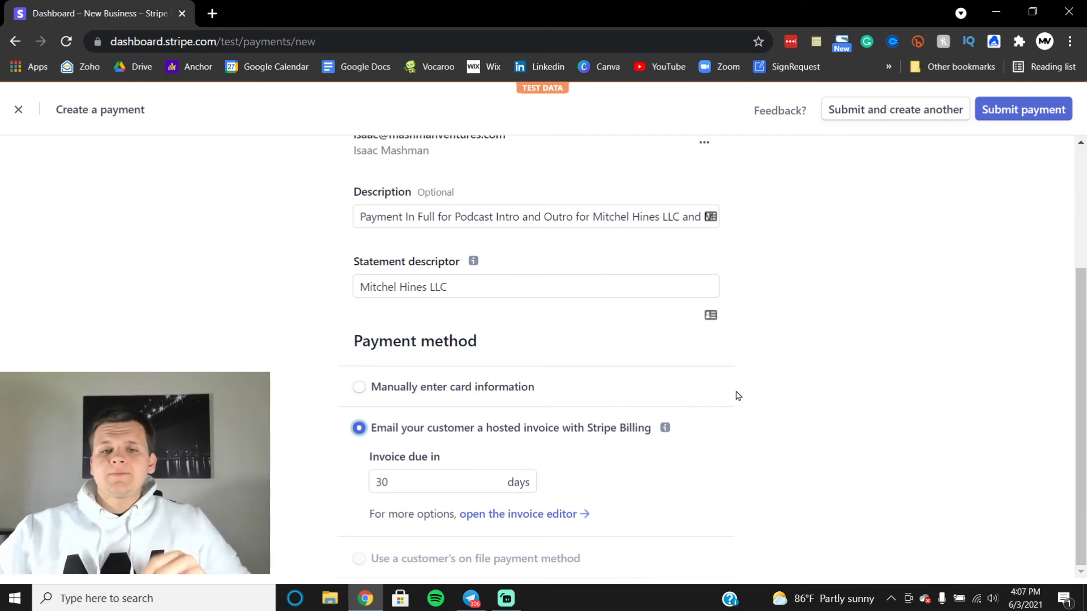
pyautogui.doubleClick(400, 479)
pyautogui.write('14')
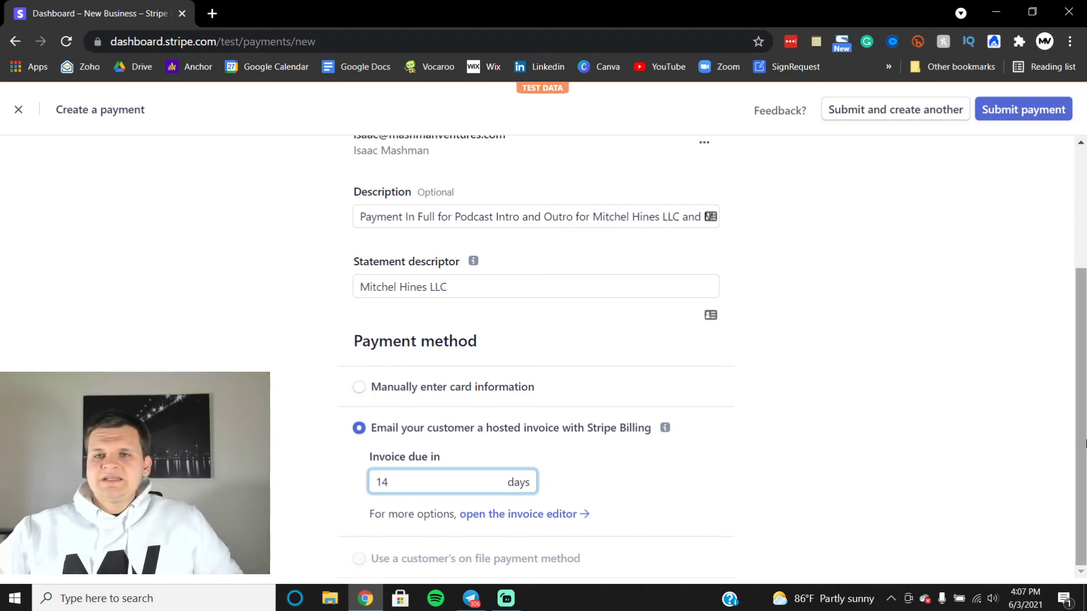
pyautogui.click(930, 398)
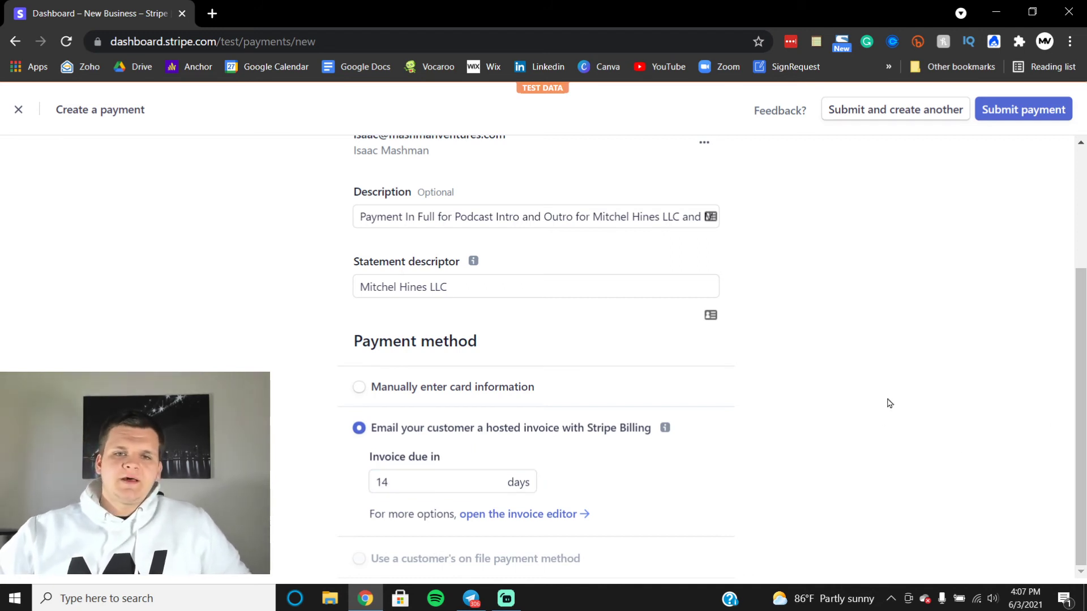
pyautogui.click(1009, 112)
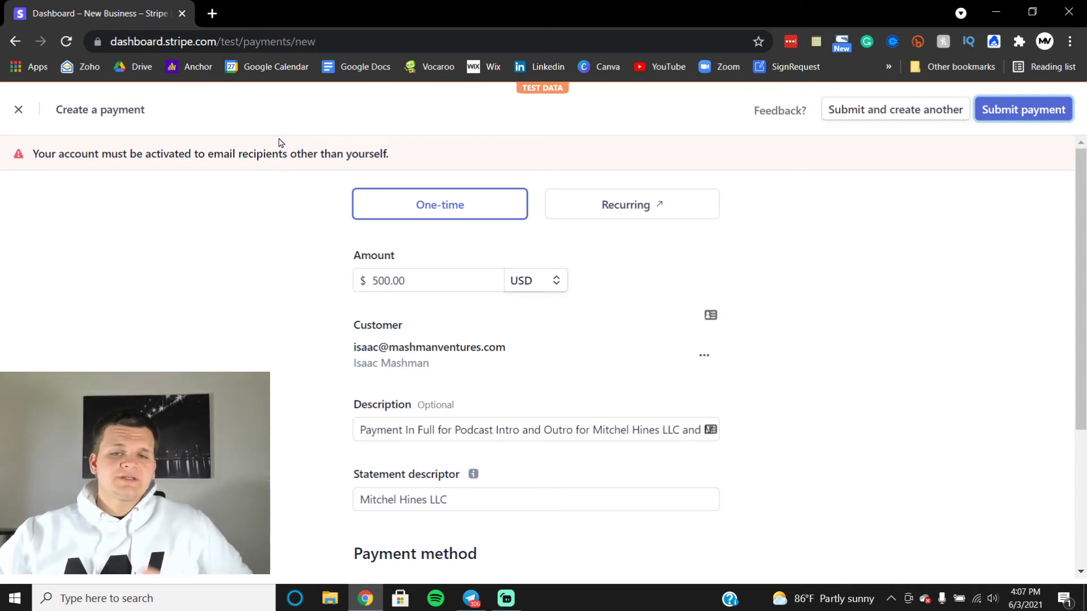
# Step: Close the payment form, check the Succeeded and Uncaptured payment filters, then view Customers and Balances
pyautogui.click(19, 109)
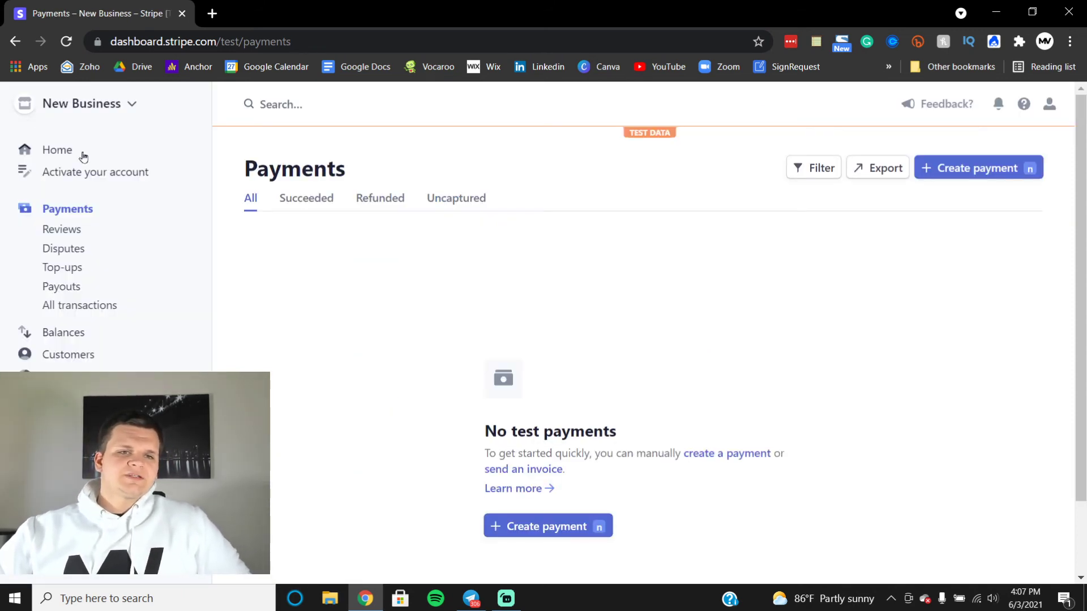
pyautogui.click(296, 200)
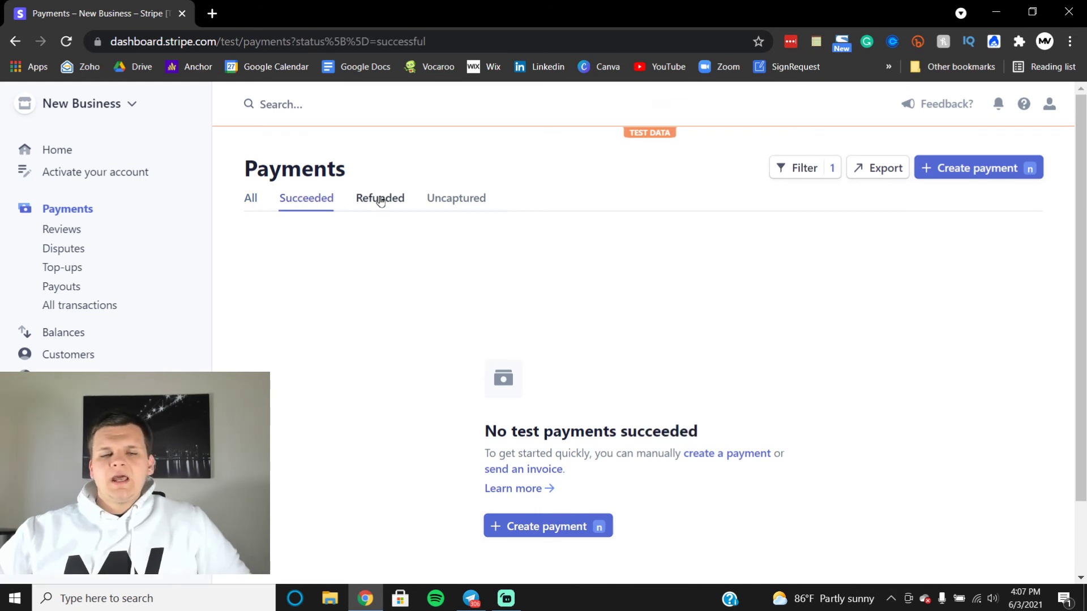
pyautogui.click(455, 200)
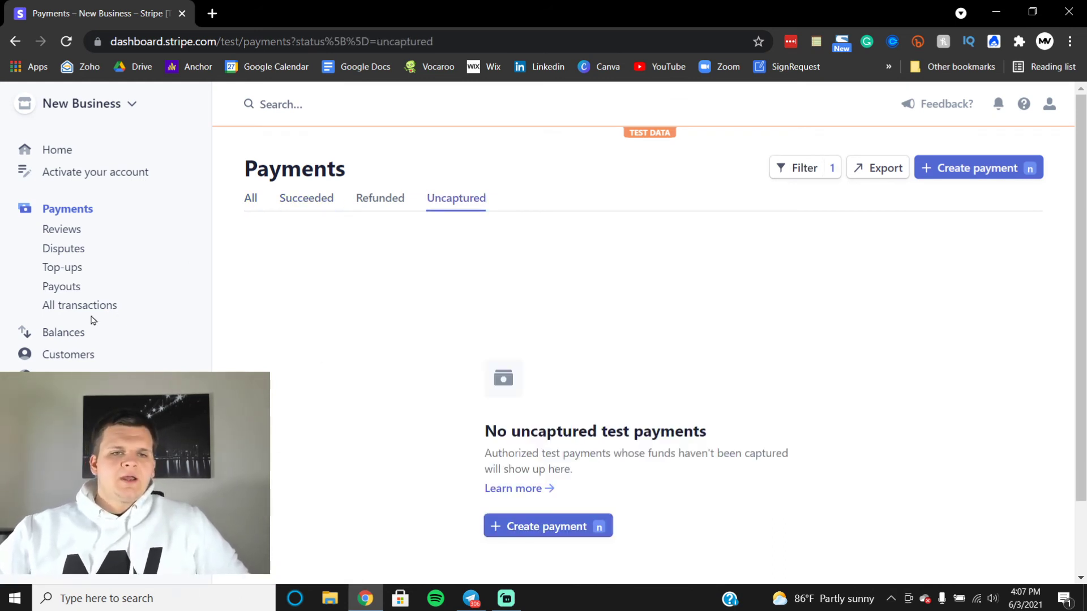
pyautogui.click(55, 352)
pyautogui.click(62, 234)
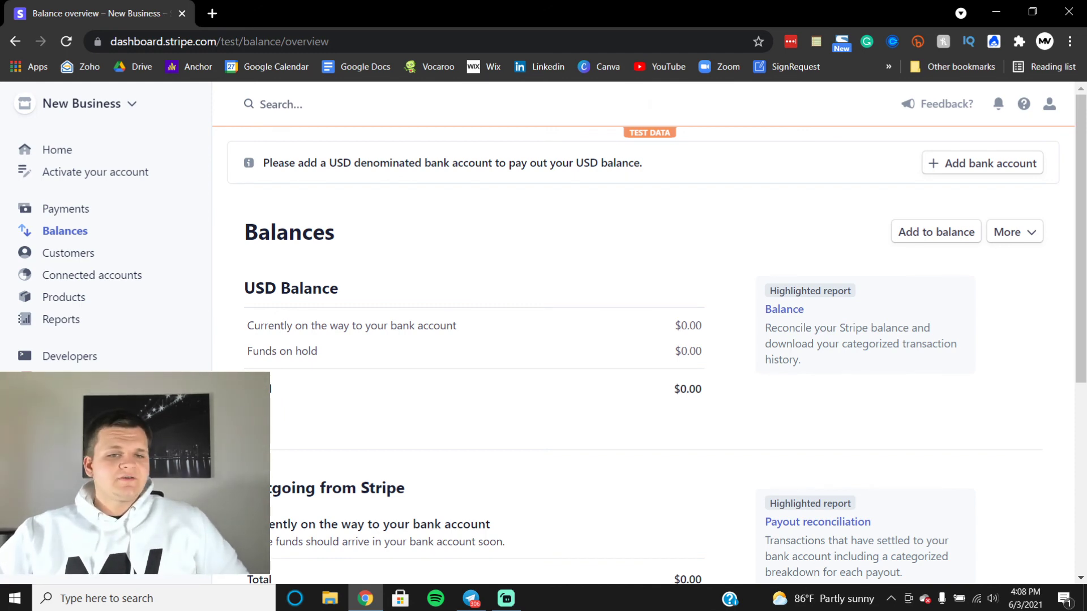
pyautogui.moveTo(362, 442); pyautogui.dragTo(446, 436)
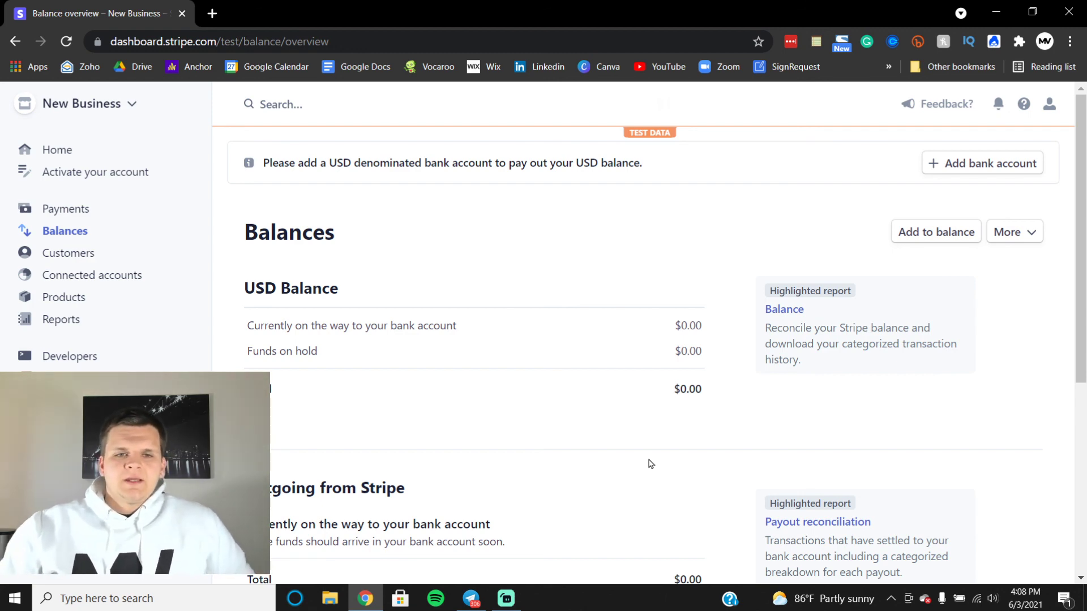
pyautogui.scroll(-2, 575, 372)
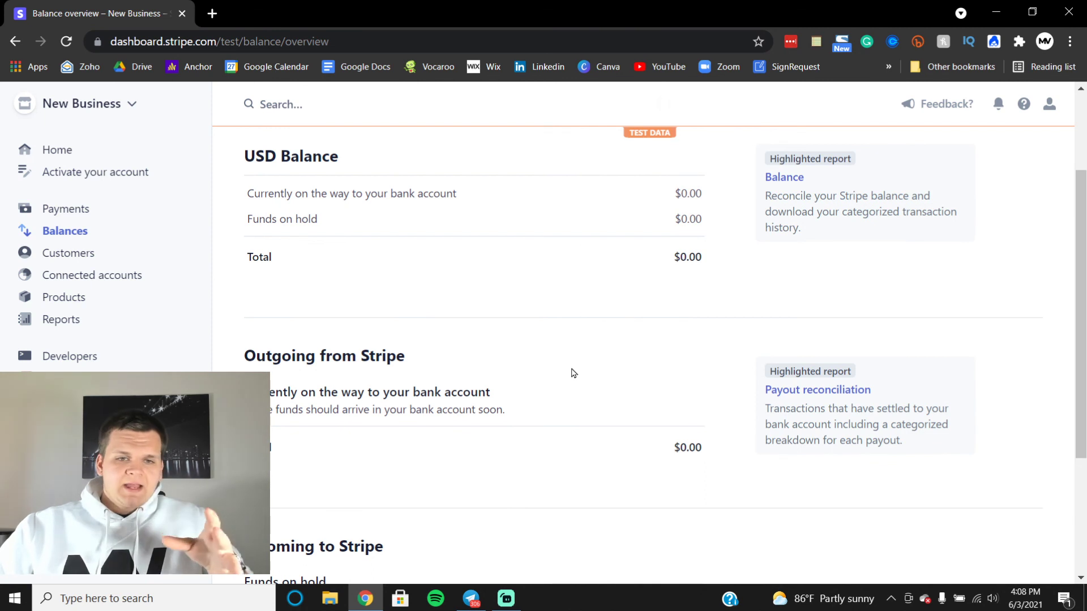